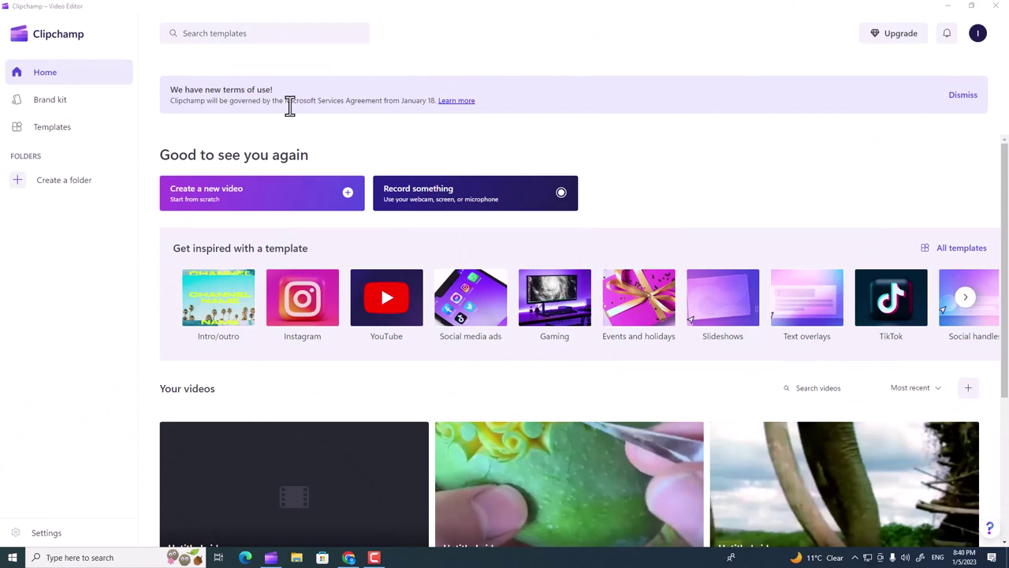
Create a new video project from scratch
left_click_drag(292, 103, 329, 105)
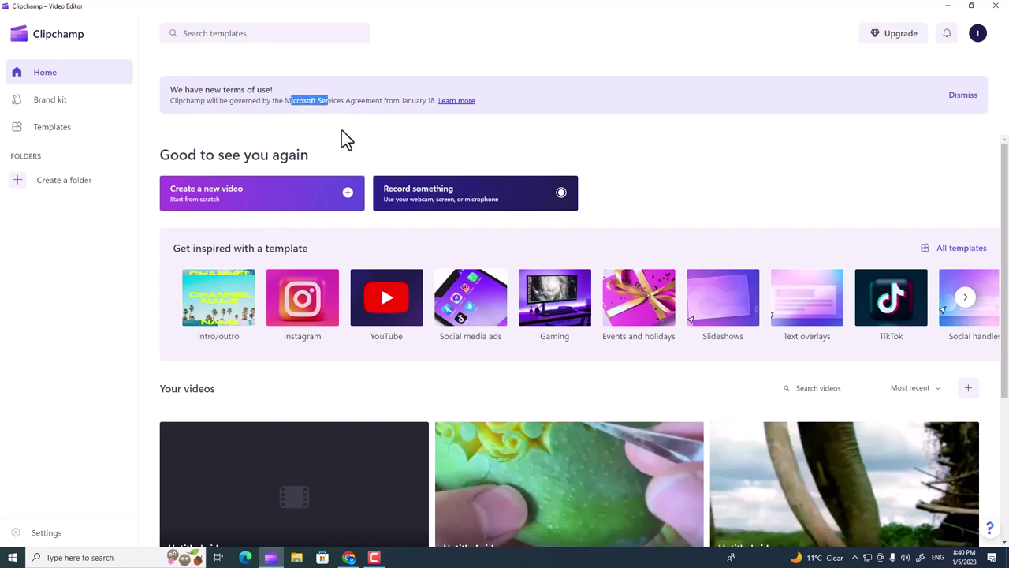
left_click(342, 130)
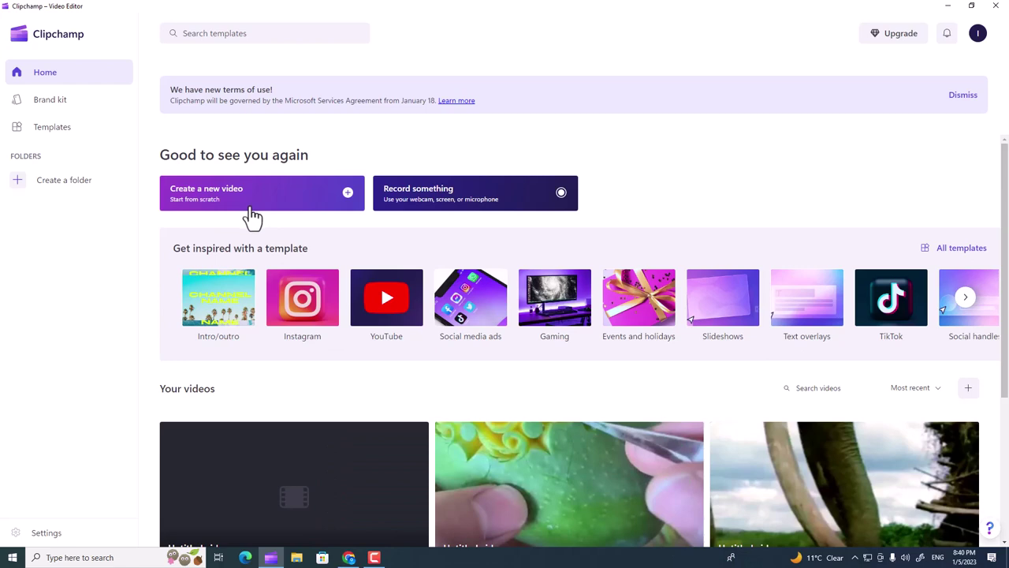
left_click(257, 213)
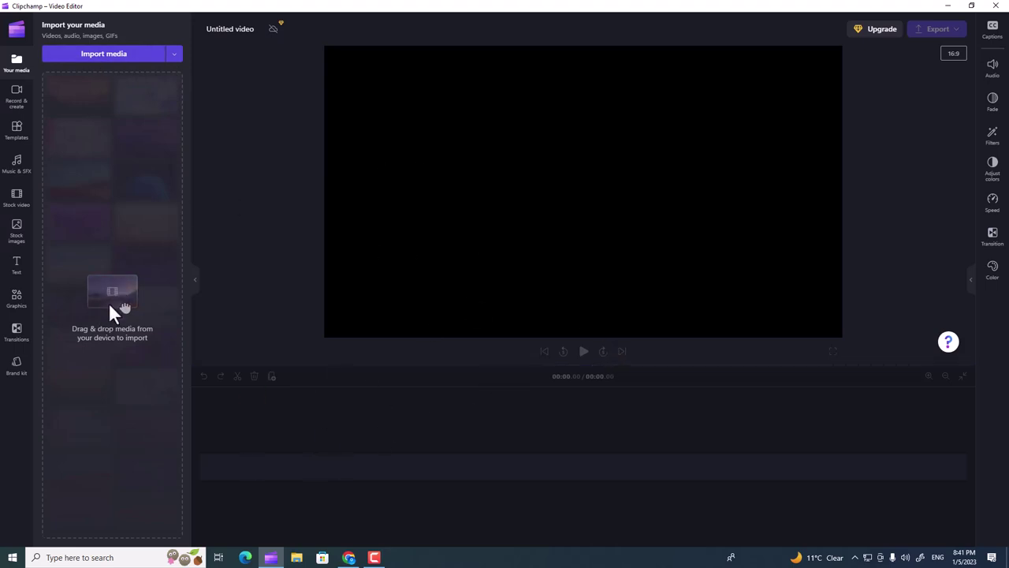
View the media import sources and the QR code option for importing from a phone
left_click(174, 59)
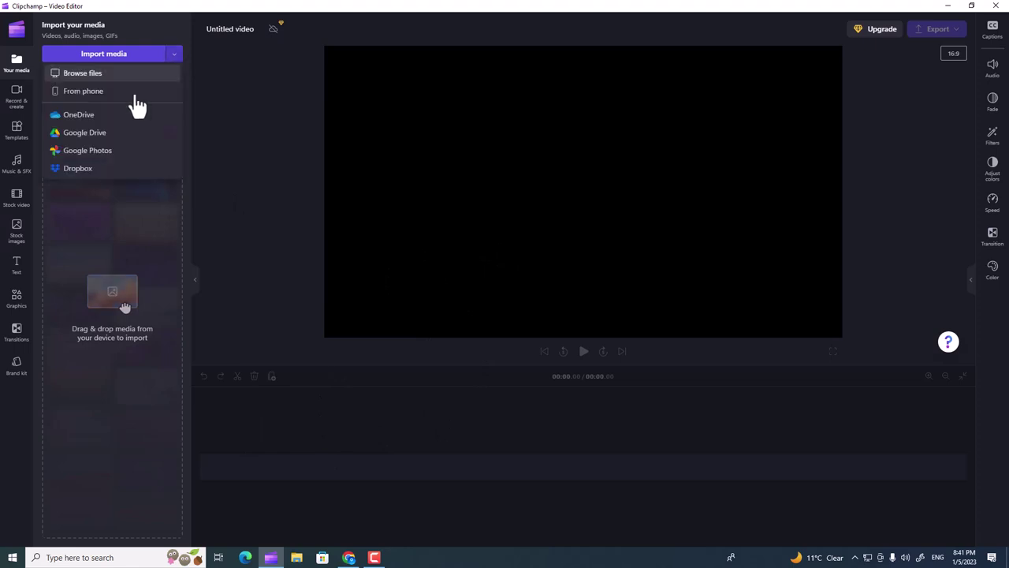
left_click(89, 93)
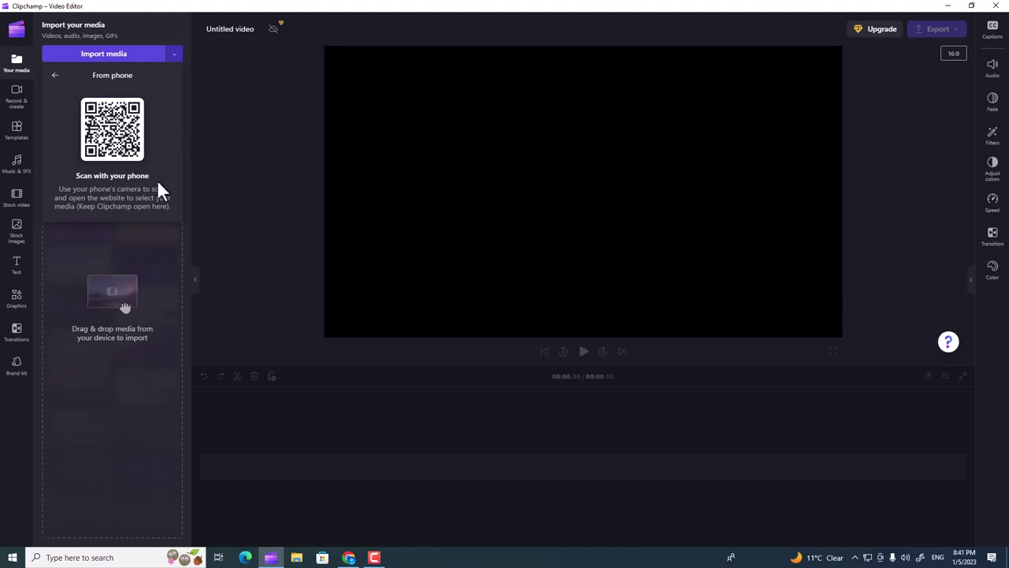
Browse the recording options, look at the Screen & camera recorder, and close it
left_click(16, 99)
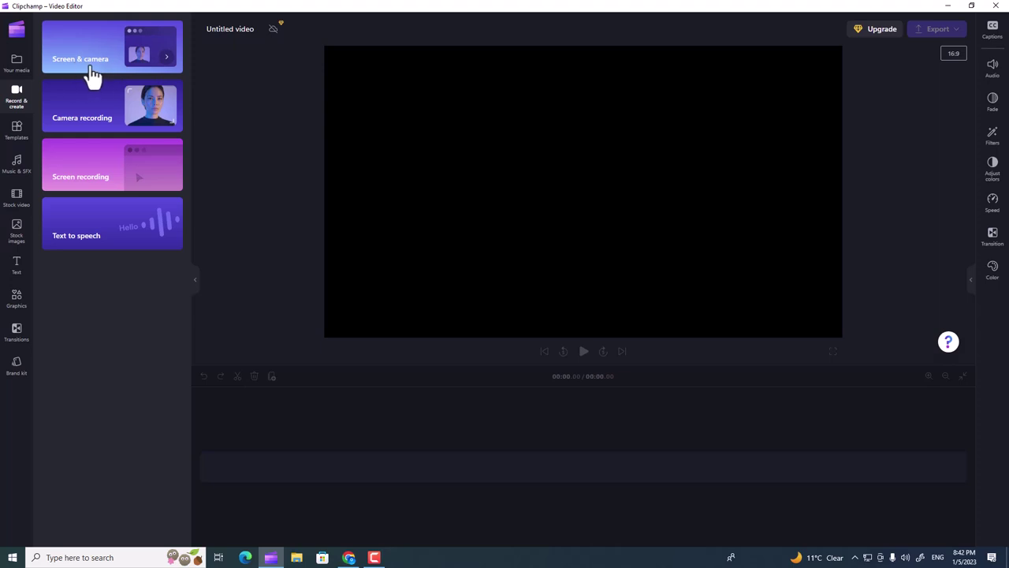
left_click(171, 66)
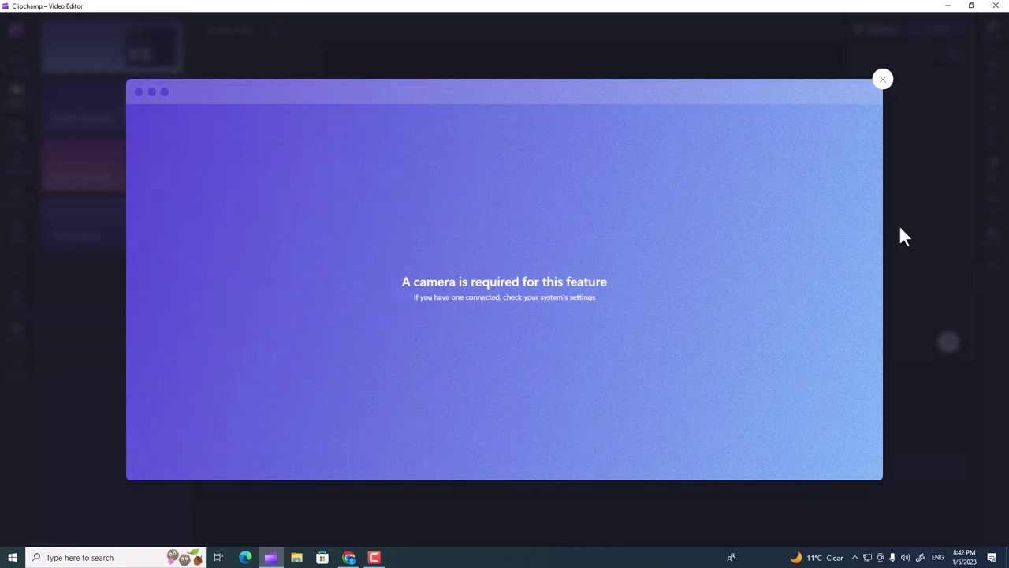
left_click(882, 81)
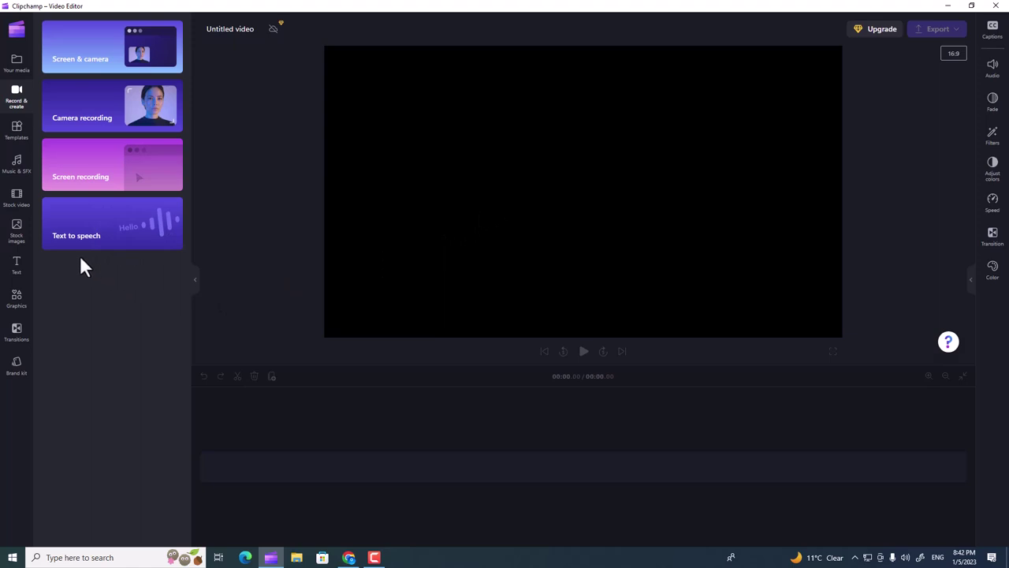
Open the Text to speech tool and look through its list of available voices
left_click(167, 245)
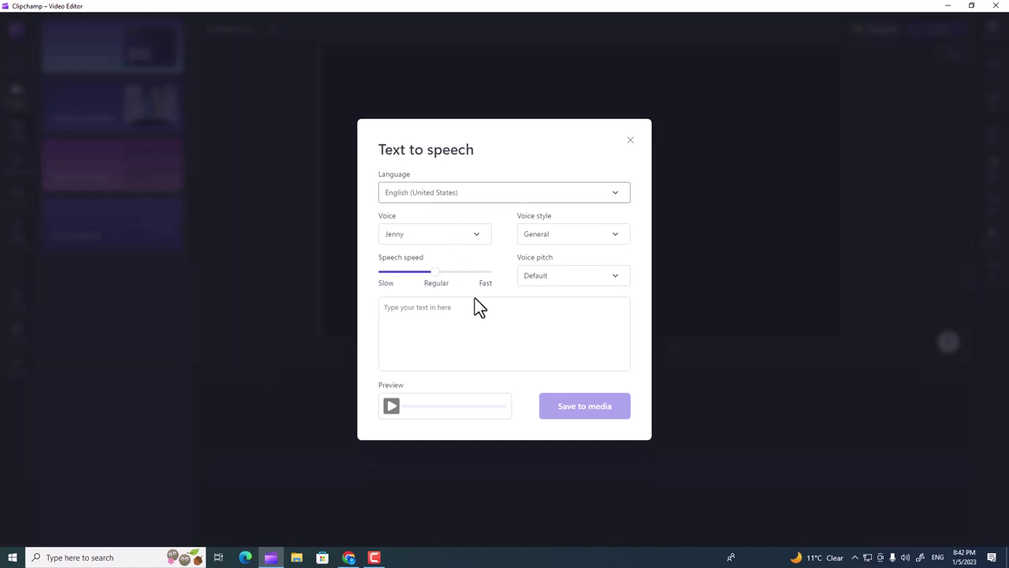
left_click(447, 328)
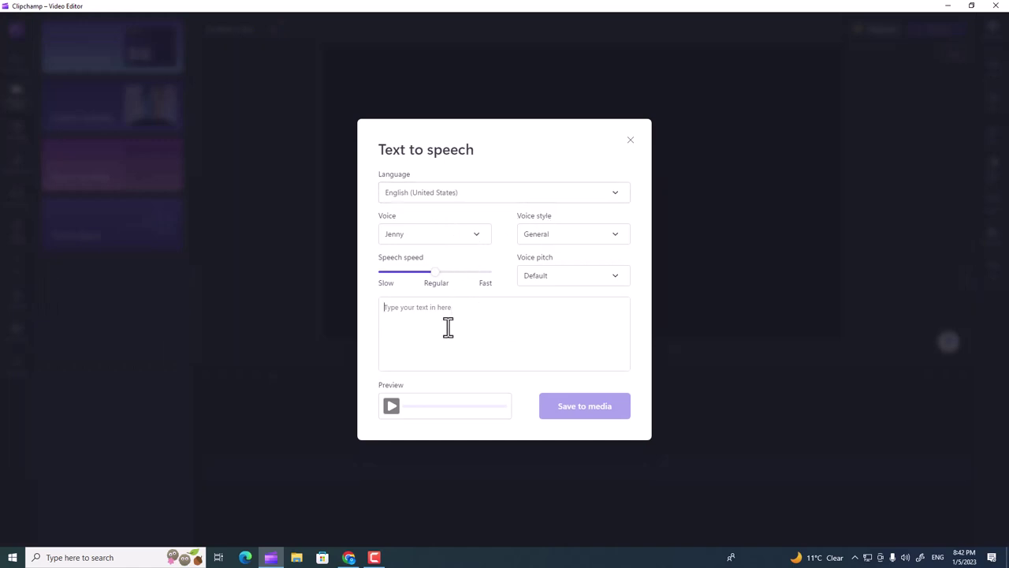
left_click(458, 249)
scroll(443, 361, "down", 1)
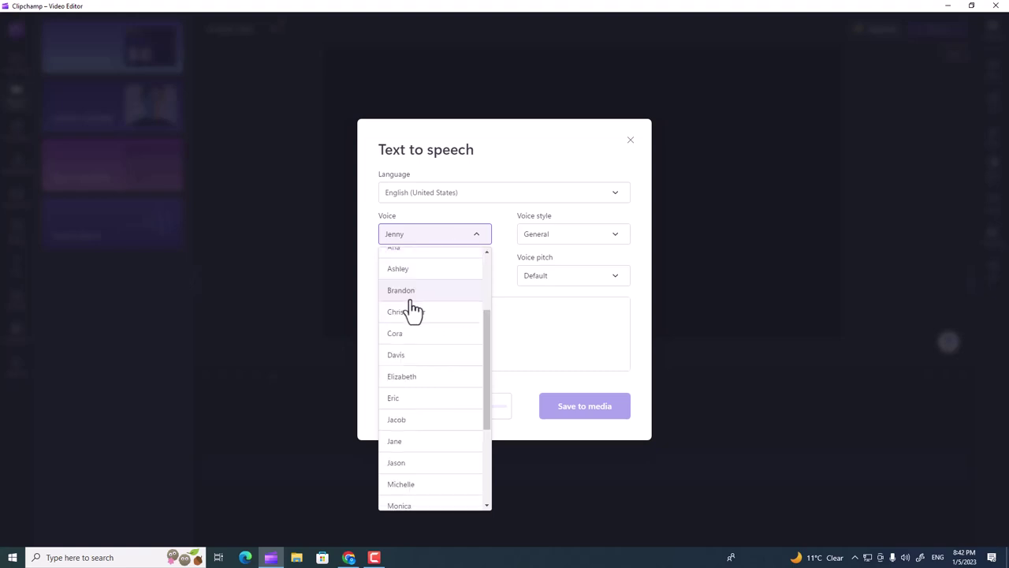
scroll(412, 329, "down", 4)
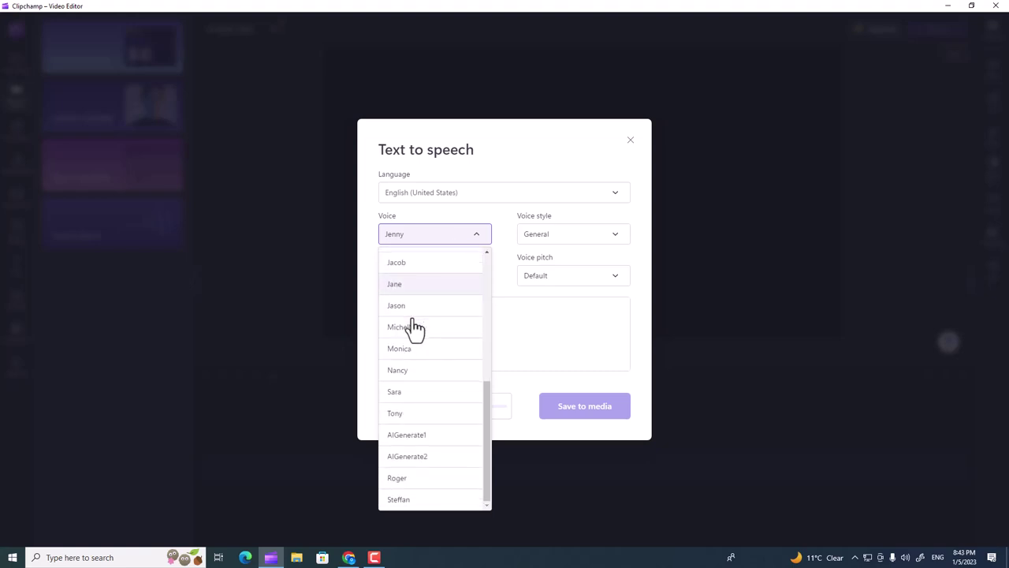
left_click(530, 328)
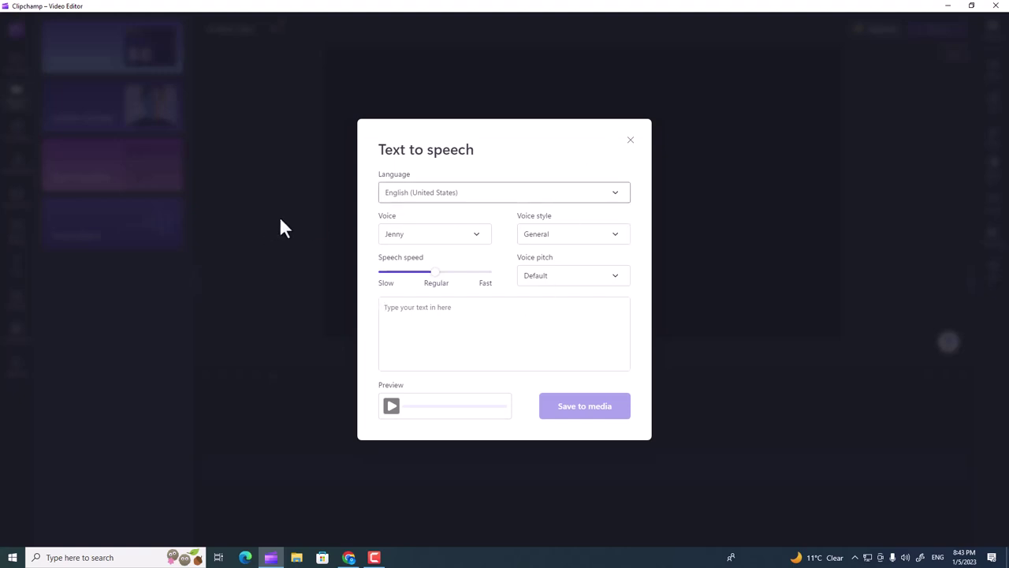
Look through the available Text to speech languages and close the tool without saving anything
left_click(505, 195)
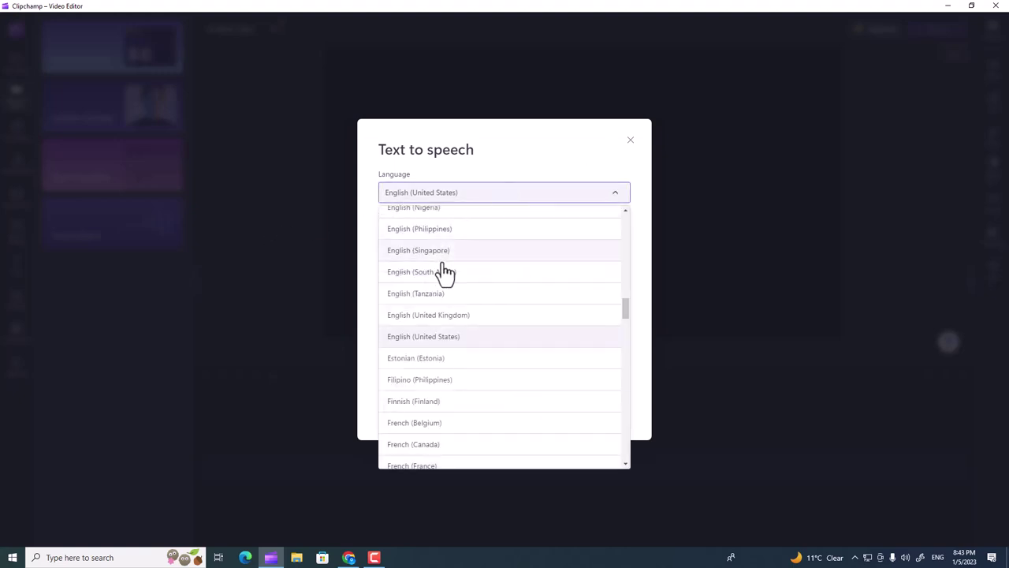
scroll(441, 273, "down", 2)
scroll(447, 272, "down", 4)
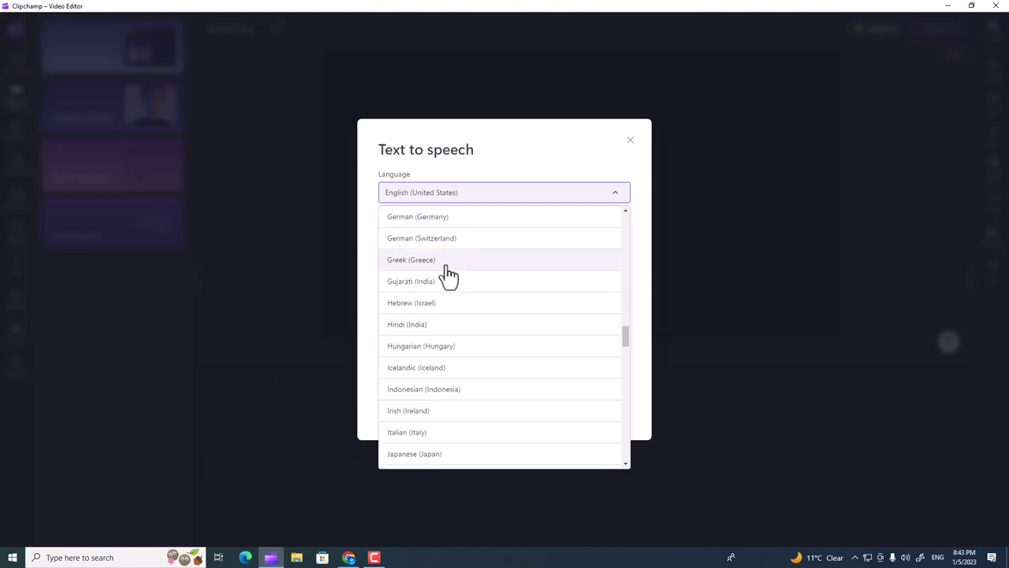
scroll(447, 272, "down", 5)
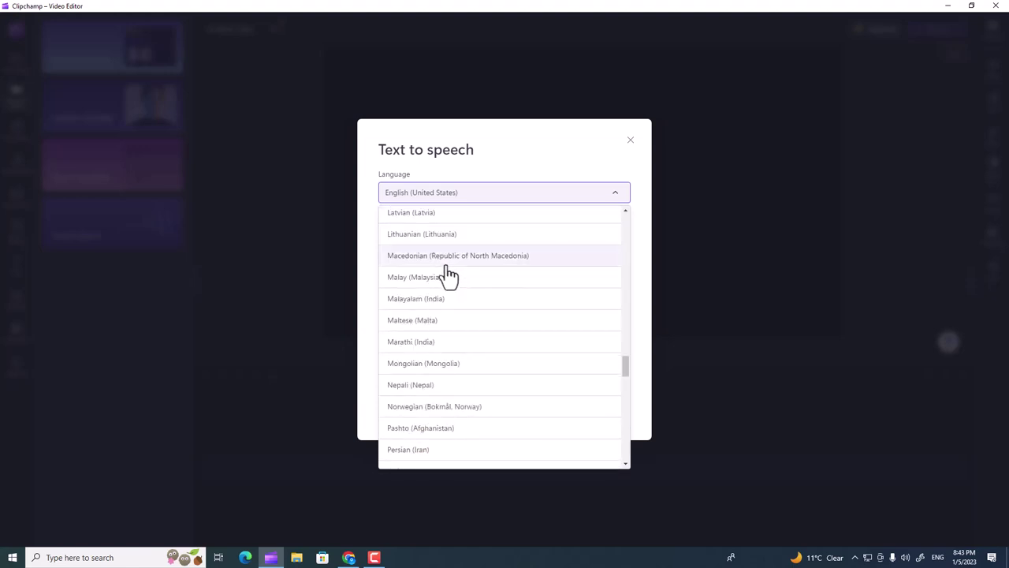
scroll(504, 292, "down", 2)
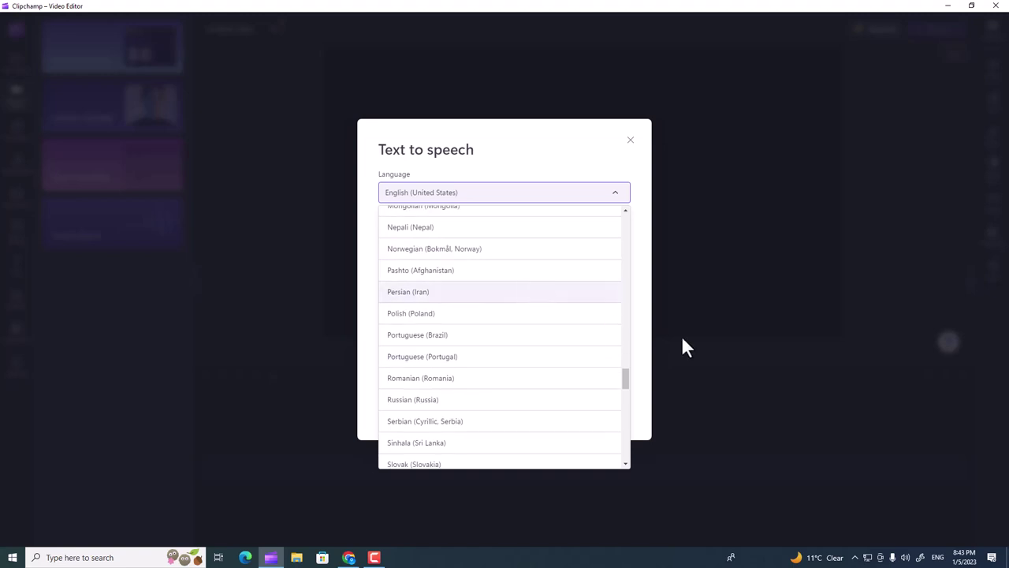
left_click(645, 333)
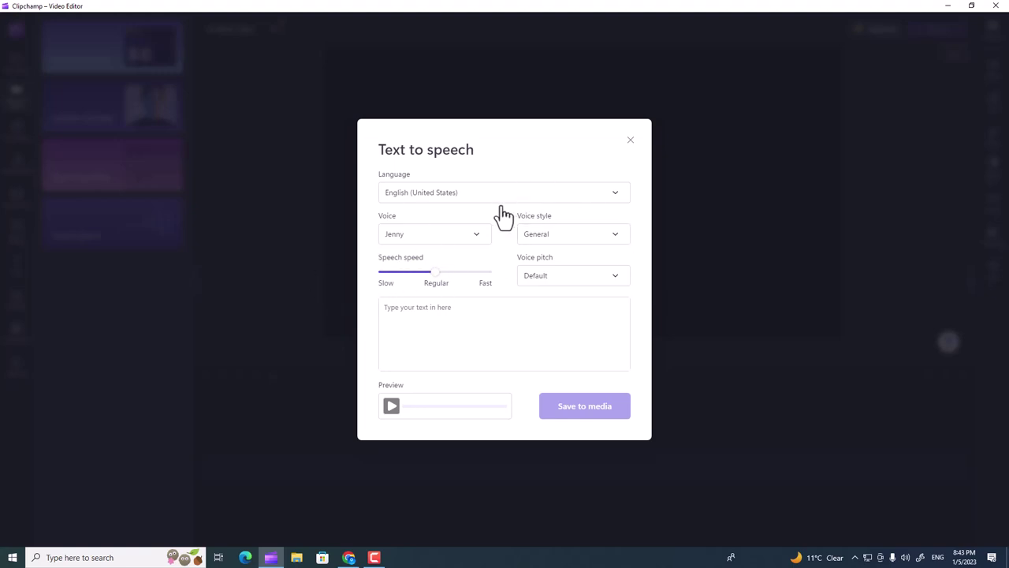
left_click(629, 141)
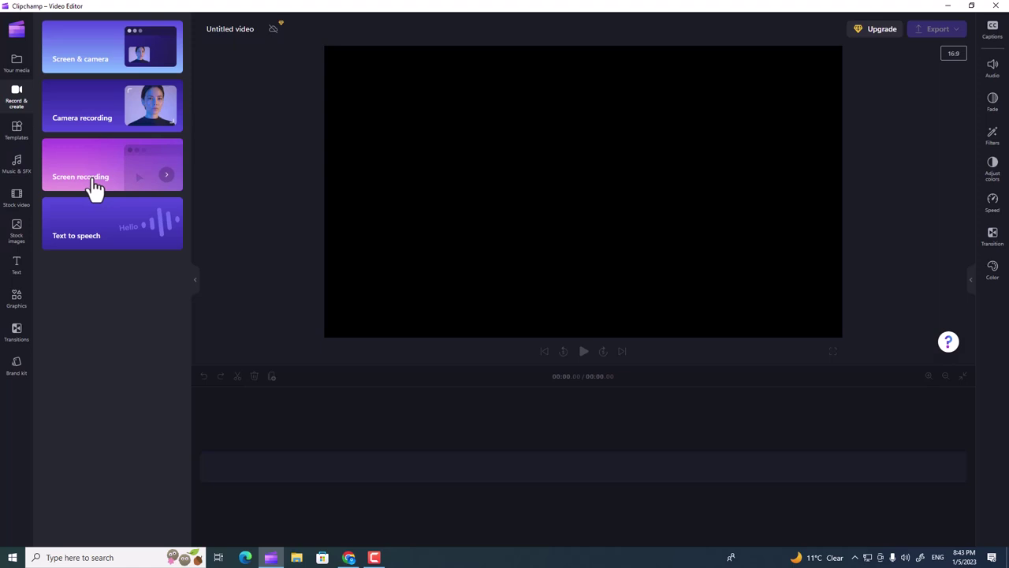
View the comparison of the Free and Essentials subscription plans and close it
left_click(871, 40)
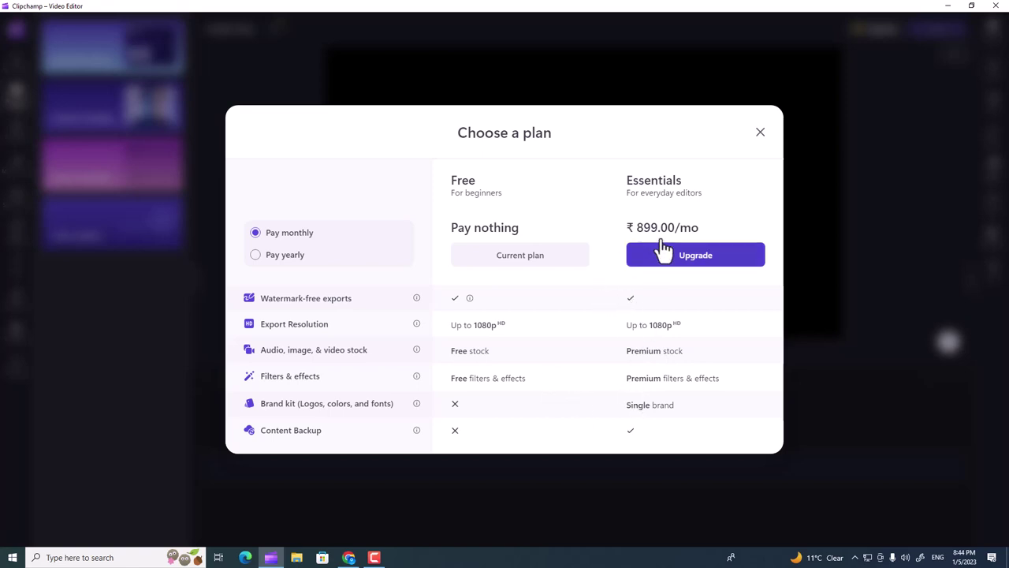
left_click(758, 133)
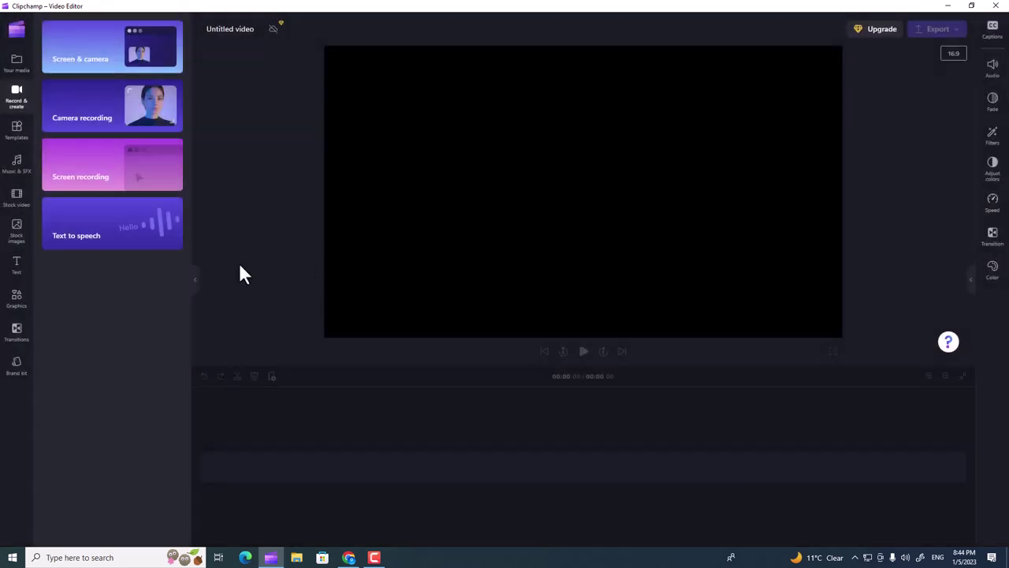
Open the screen recorder, check its microphone options, and start a recording
left_click(102, 182)
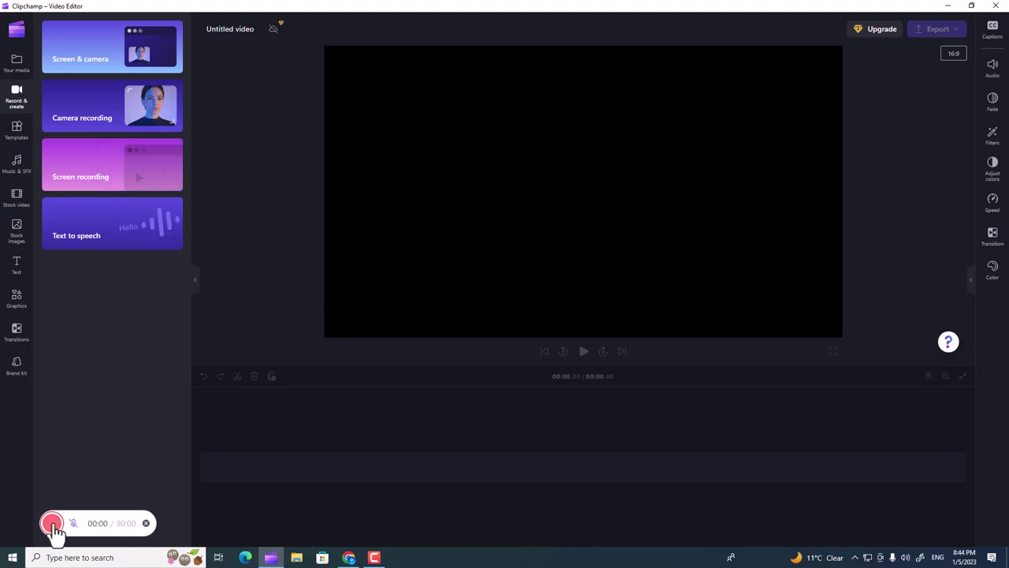
left_click(75, 525)
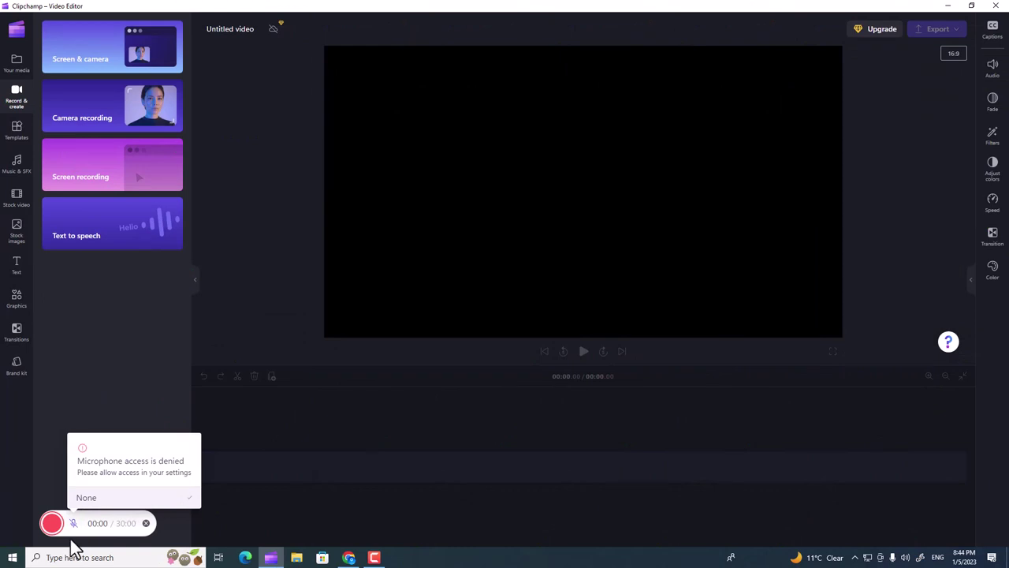
left_click(52, 524)
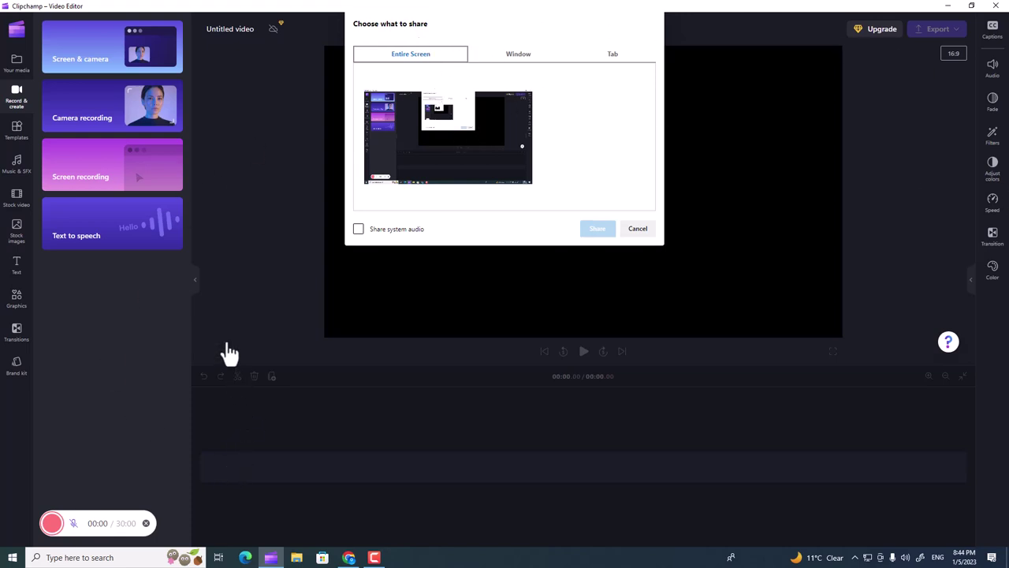
Review the windows and tabs that can be shared for the recording, including a preview of the Home | Clipchamp tab
left_click(512, 54)
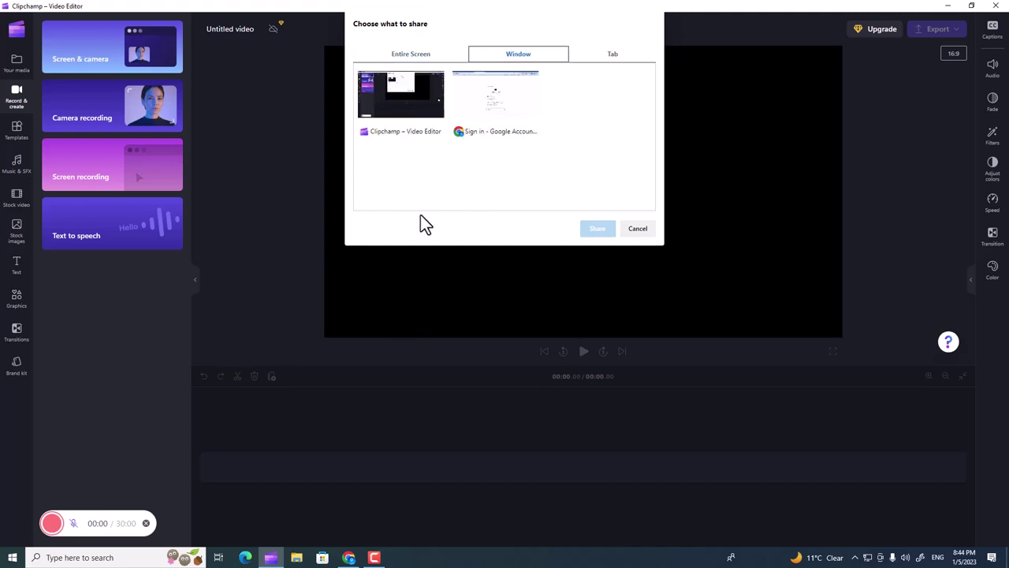
left_click(614, 55)
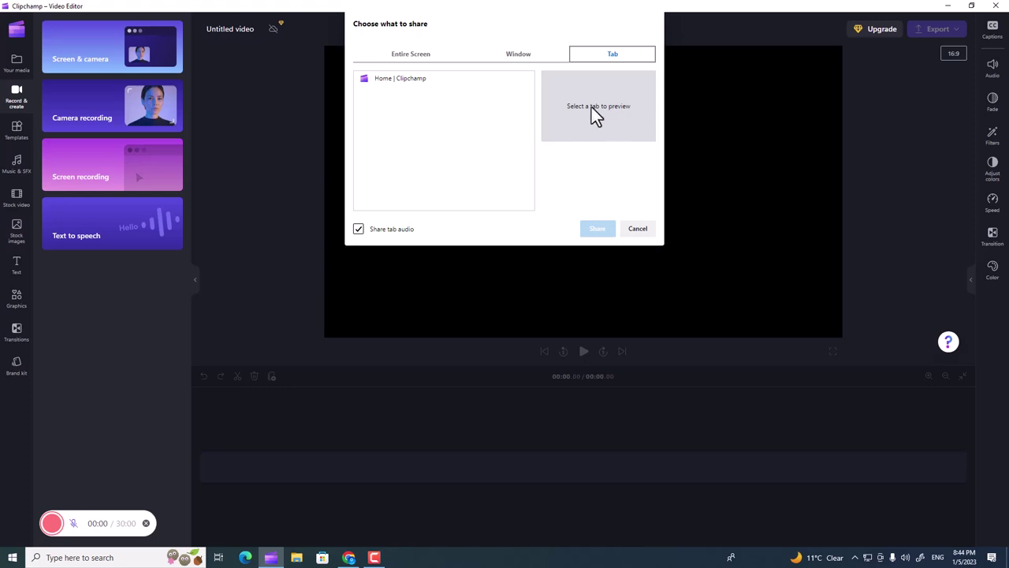
left_click(388, 82)
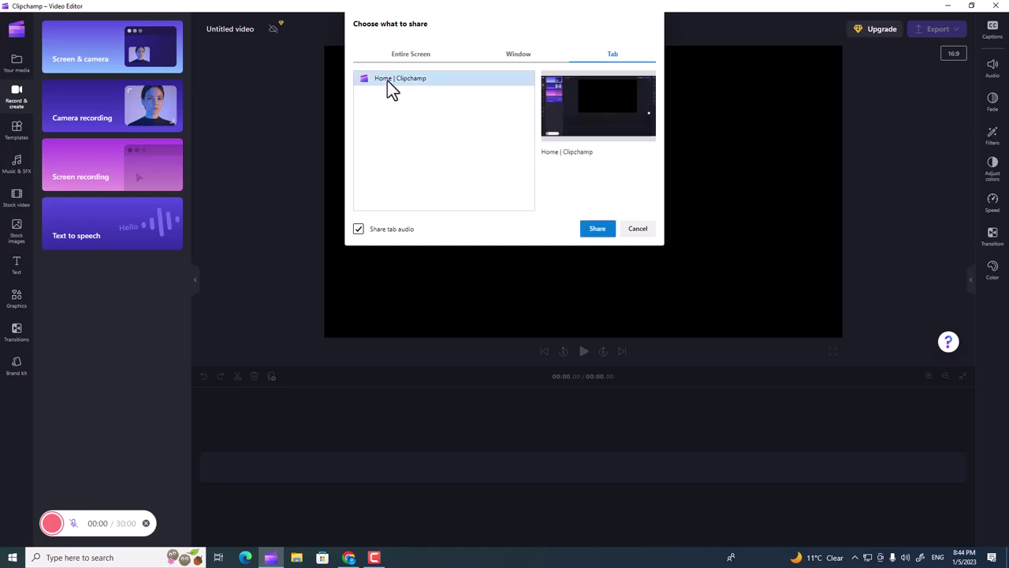
left_click(527, 55)
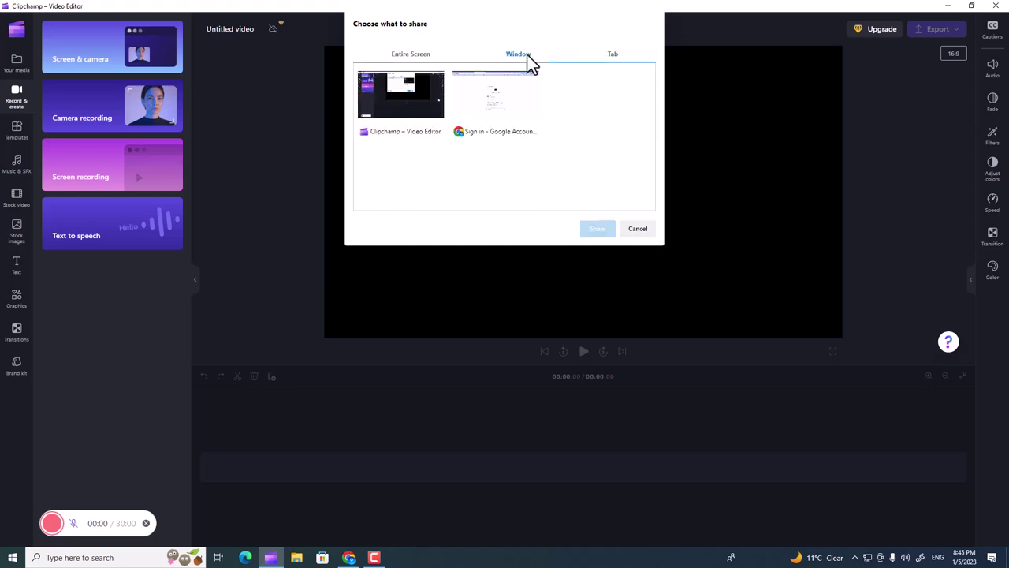
Share the entire screen with system audio for the recording
left_click(394, 57)
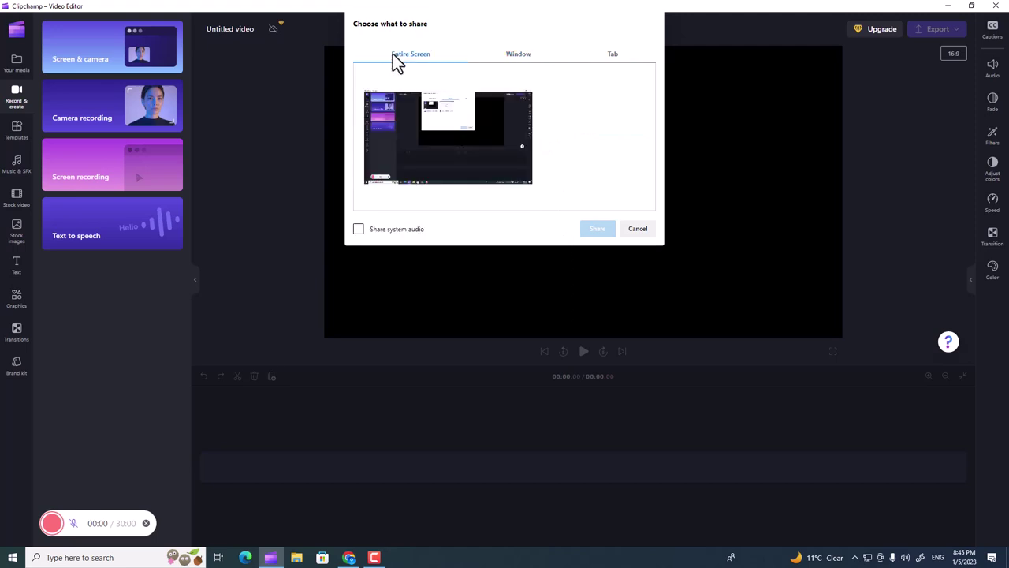
left_click(359, 230)
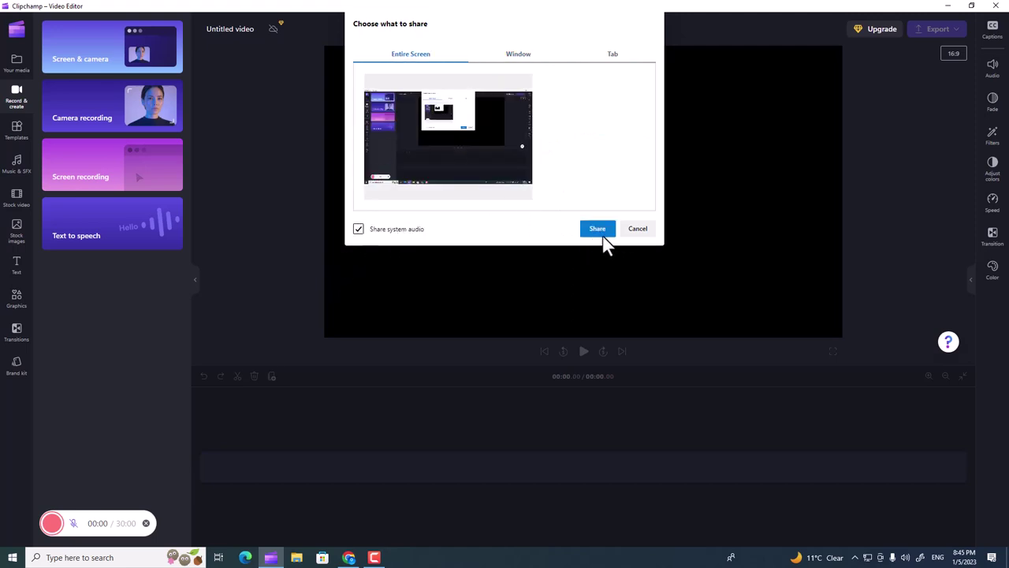
left_click(597, 230)
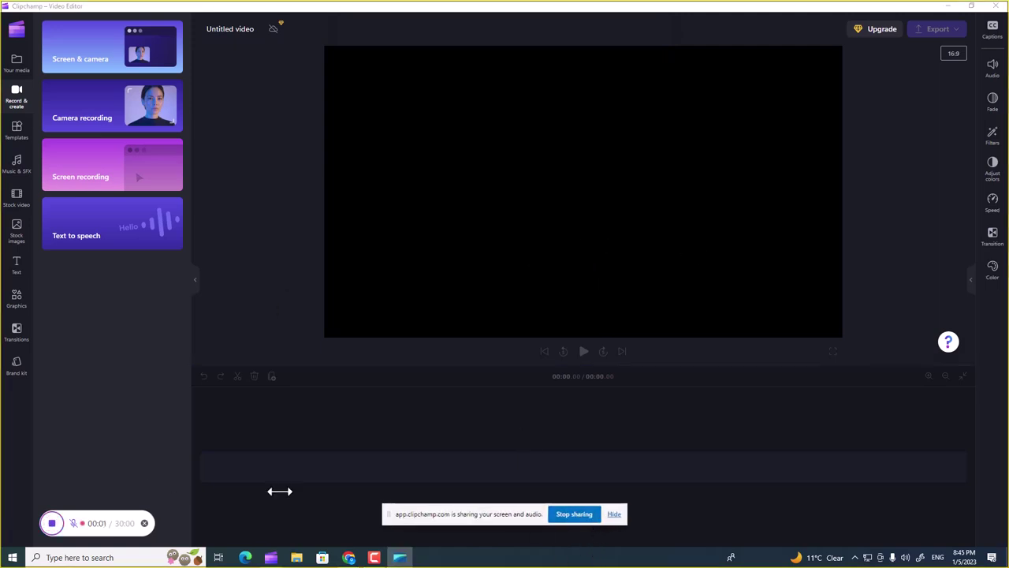
Switch to the Chrome browser during the recording and close the Google sign-in page
left_click(947, 7)
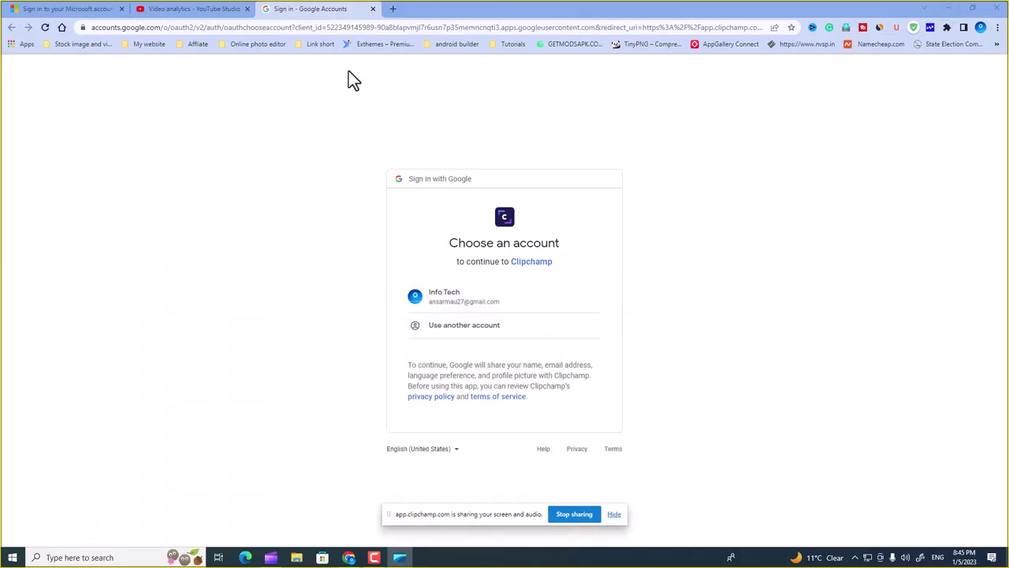
left_click(373, 9)
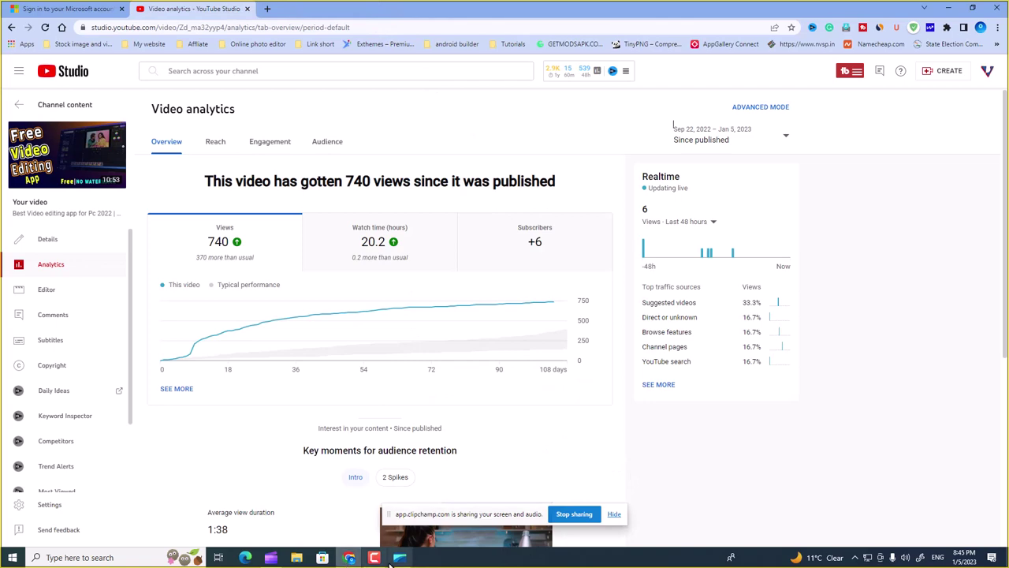
Stop sharing the screen and save the recording for editing in the project
left_click(582, 516)
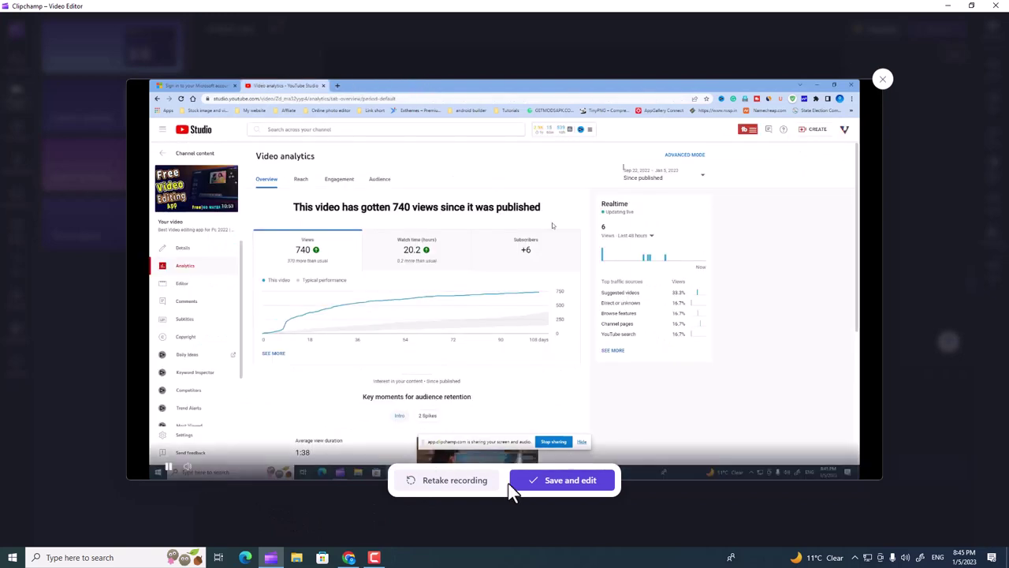
left_click(569, 484)
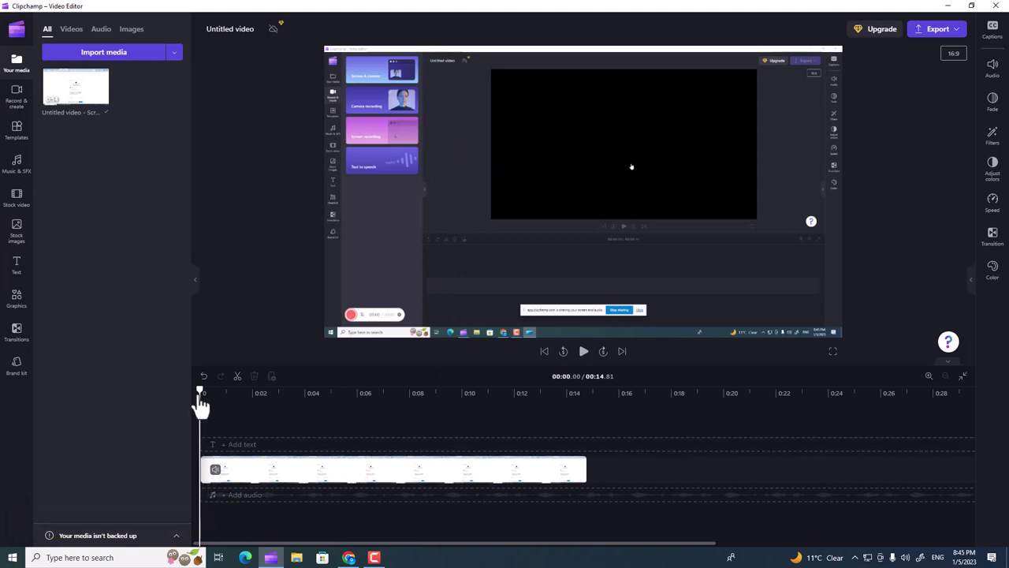
Add the Typewriter title to the text track above the screen recording, starting at about 1 second
left_click_drag(201, 392, 262, 396)
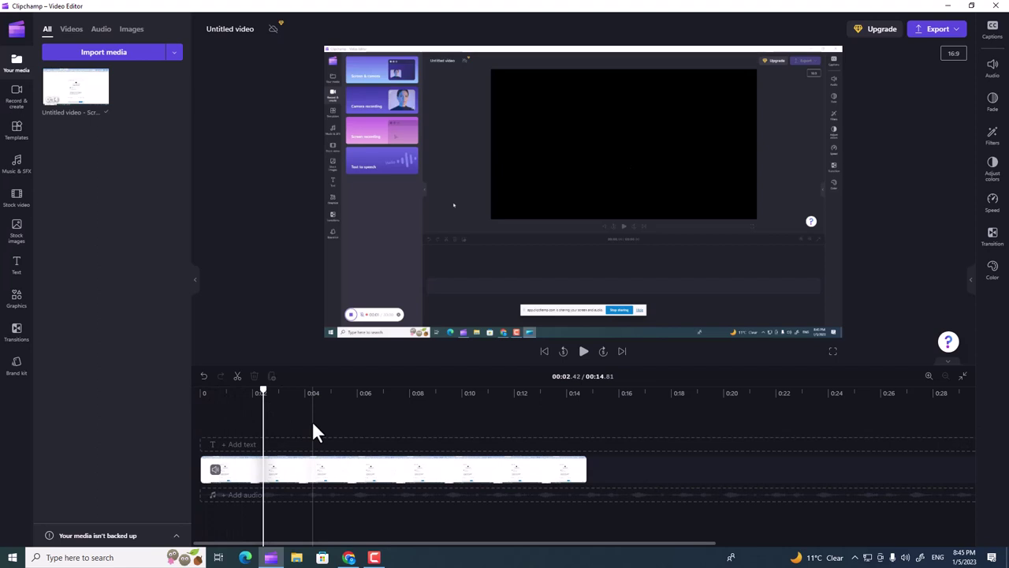
left_click_drag(264, 391, 247, 398)
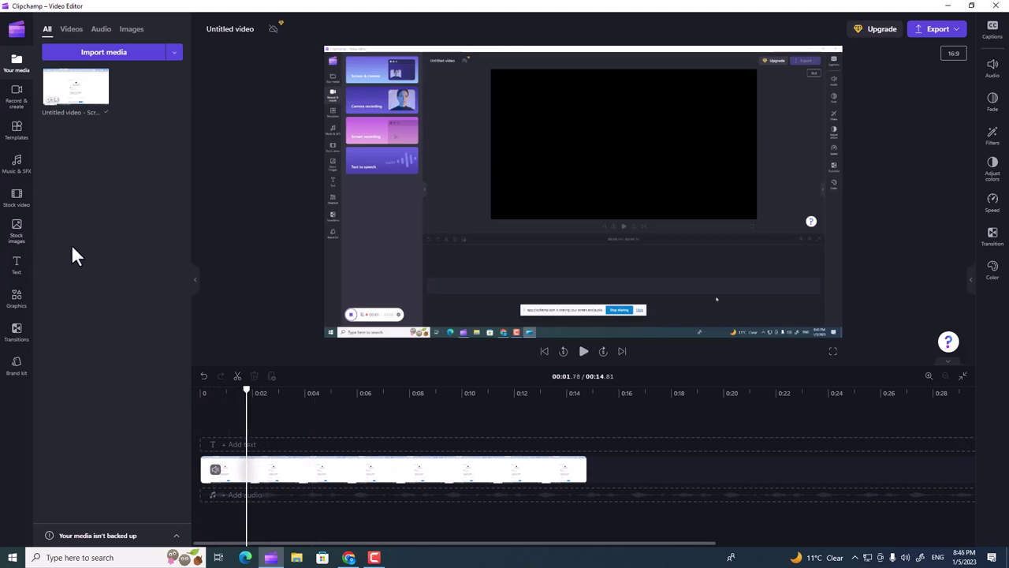
left_click(300, 467)
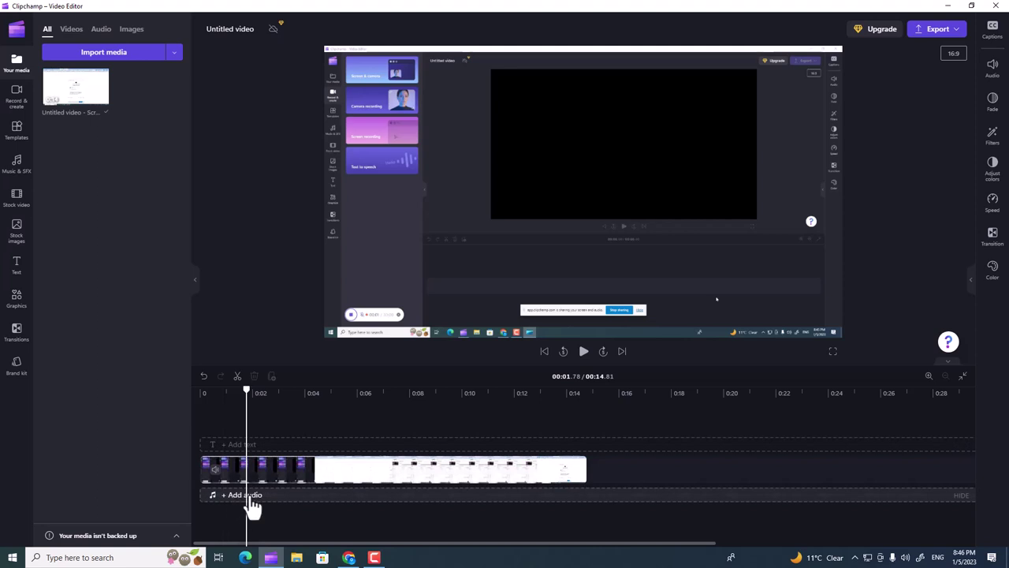
left_click(246, 444)
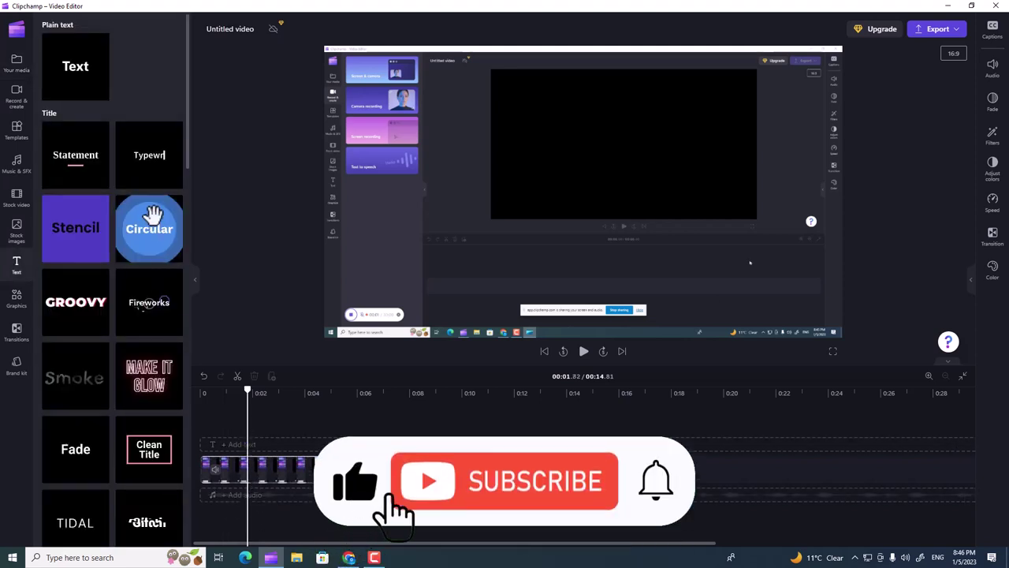
mouse_move(149, 165)
left_click_drag(149, 162, 260, 453)
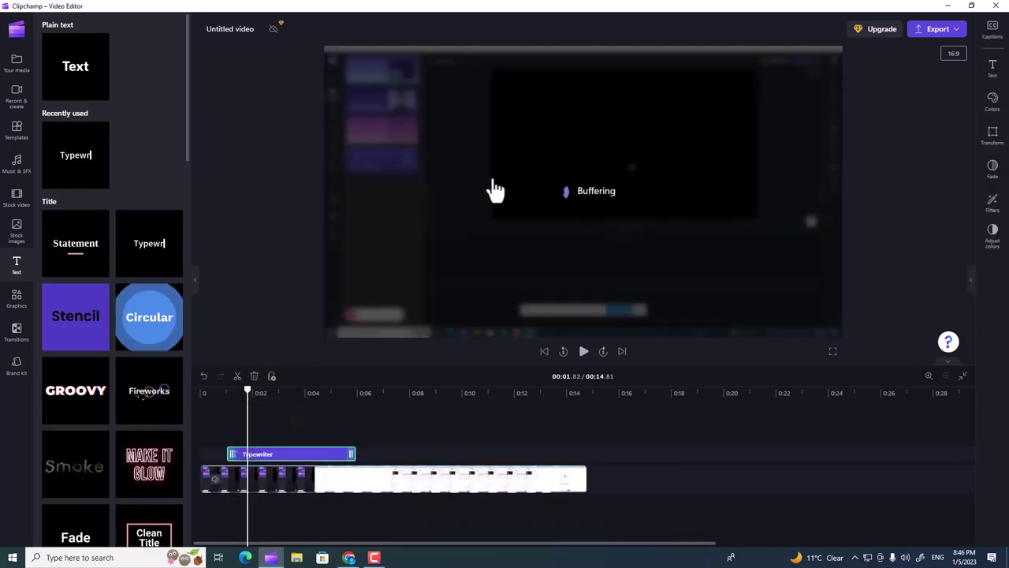
Move the Typewriter title to the upper right of the video frame and play the preview
left_click_drag(561, 213, 619, 133)
left_click_drag(257, 394, 233, 393)
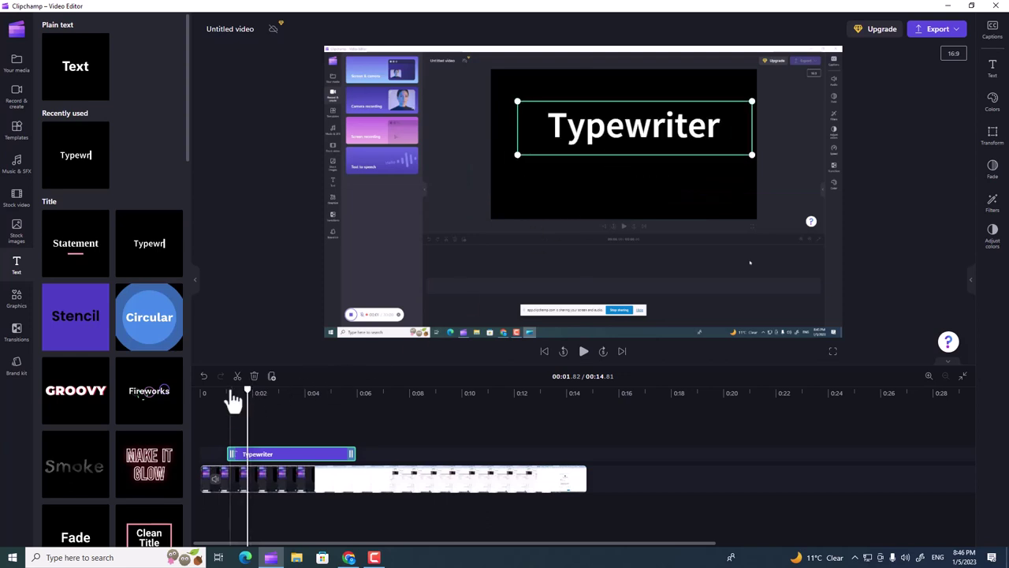
left_click(584, 352)
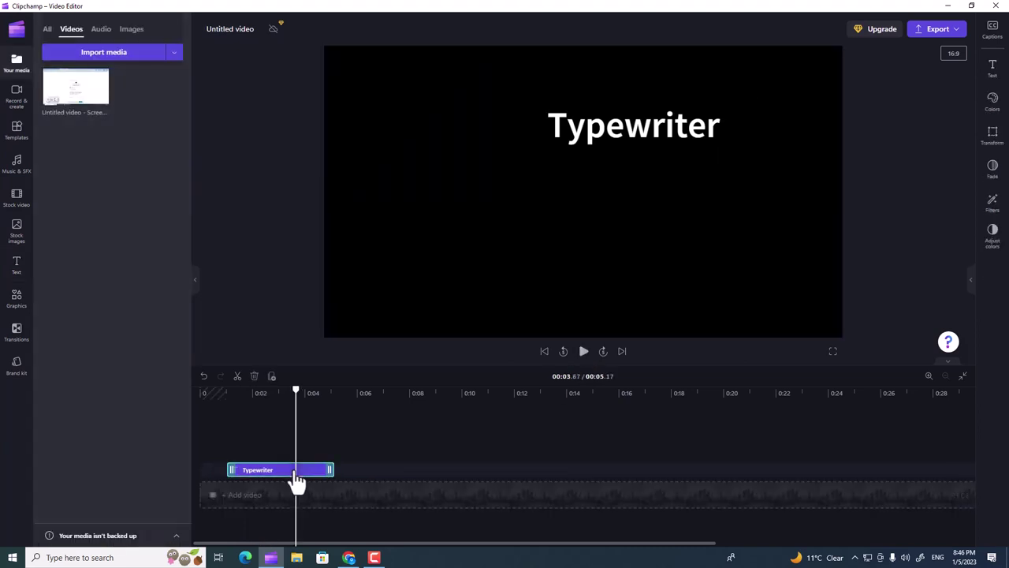
Replace the title's text with VIDEDITOR
left_click(295, 472)
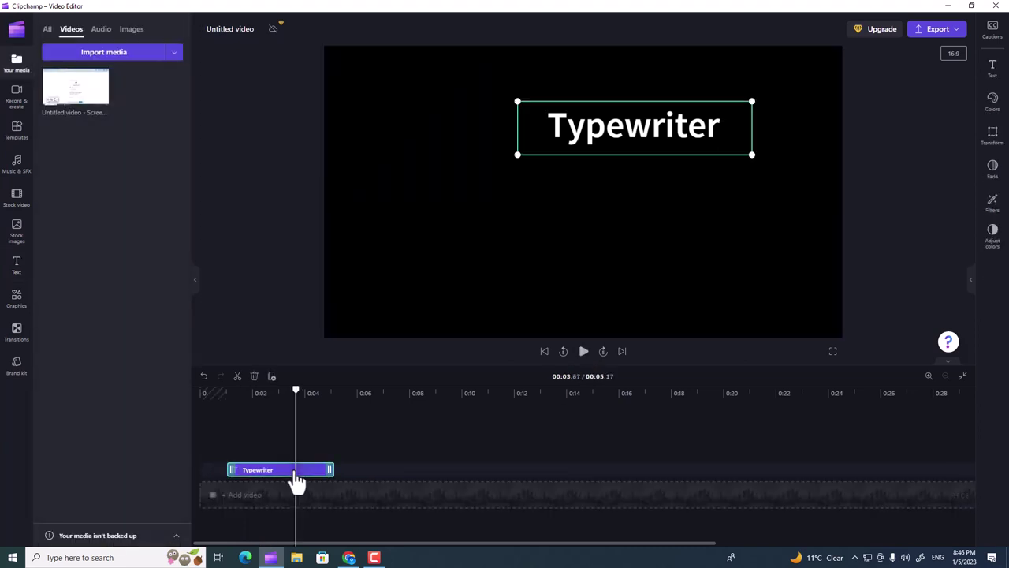
left_click(994, 72)
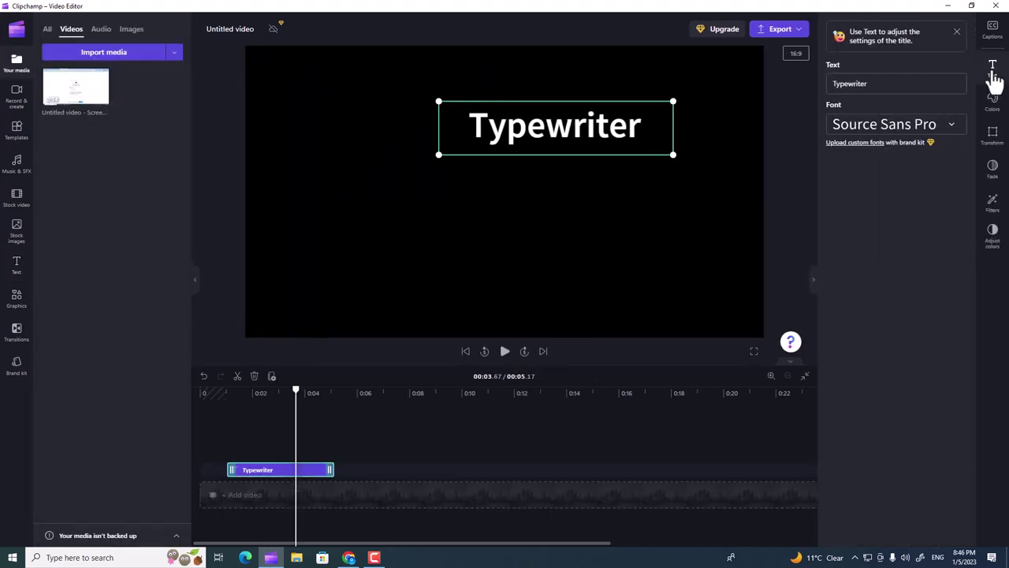
left_click(874, 84)
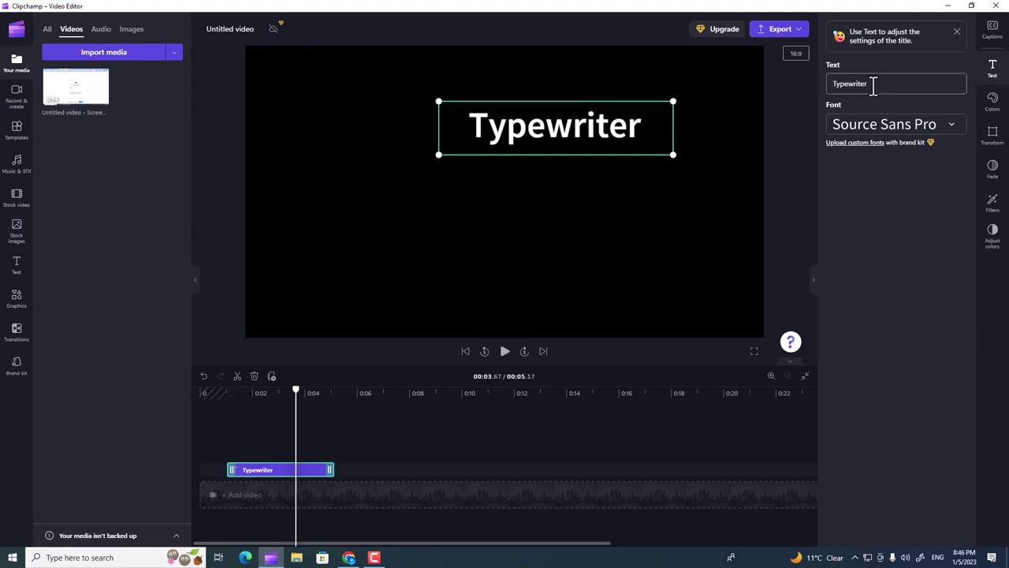
left_click_drag(875, 84, 832, 85)
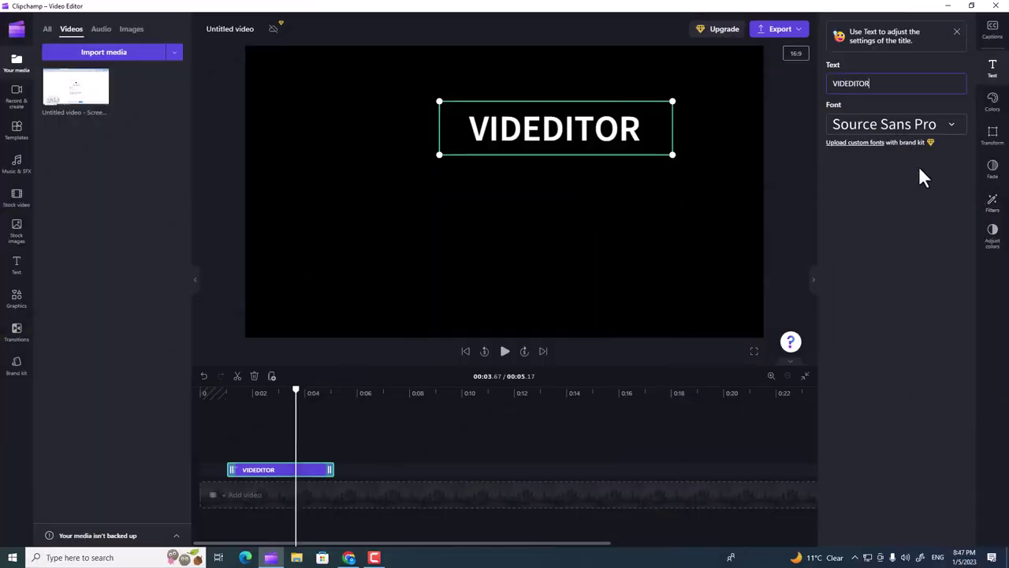
Change the VIDEDITOR title's font to Knewave
left_click(952, 130)
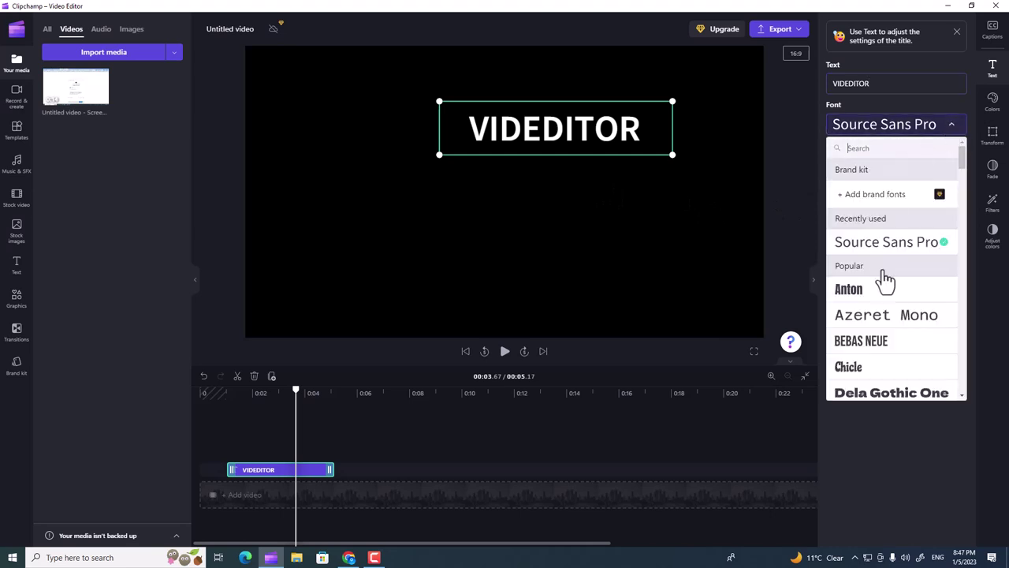
scroll(895, 276, "down", 3)
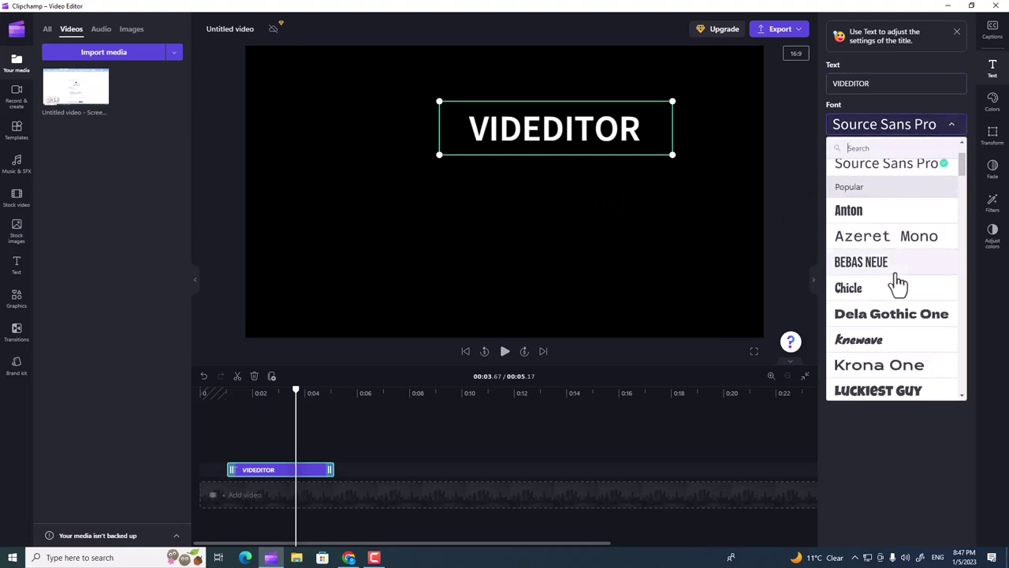
left_click(879, 268)
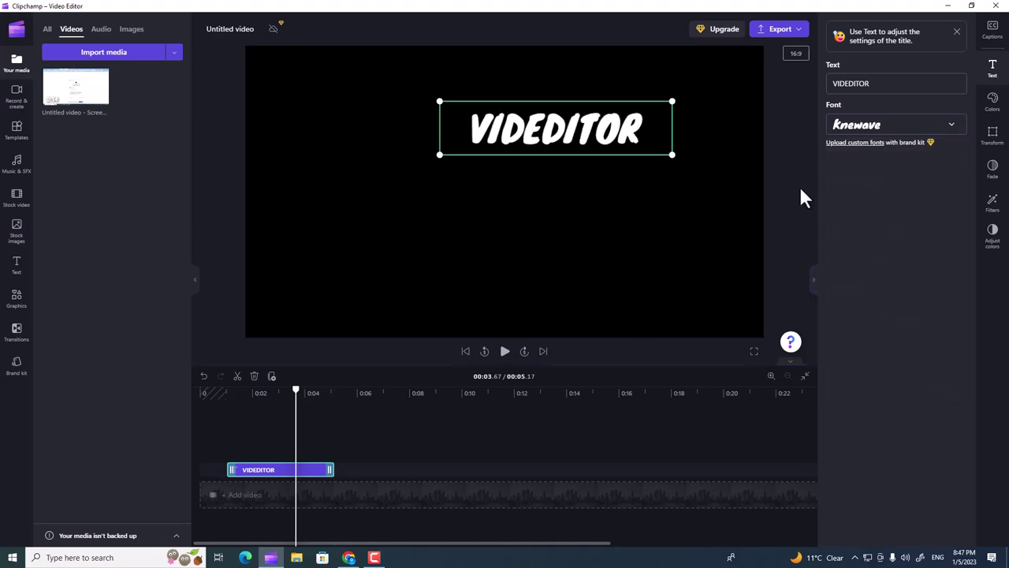
Set the title's text color to the custom yellow FFD800
left_click(993, 103)
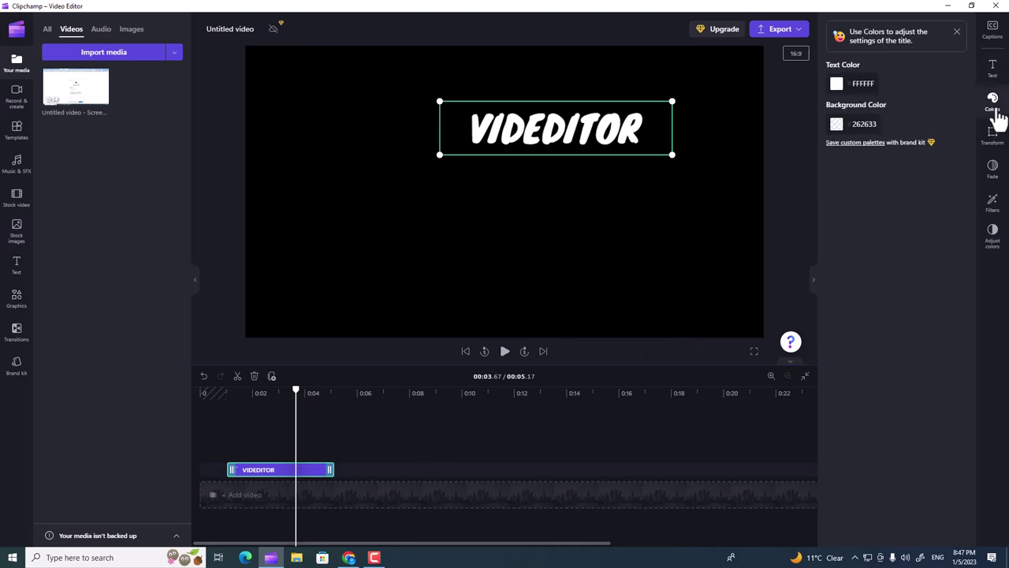
left_click(842, 90)
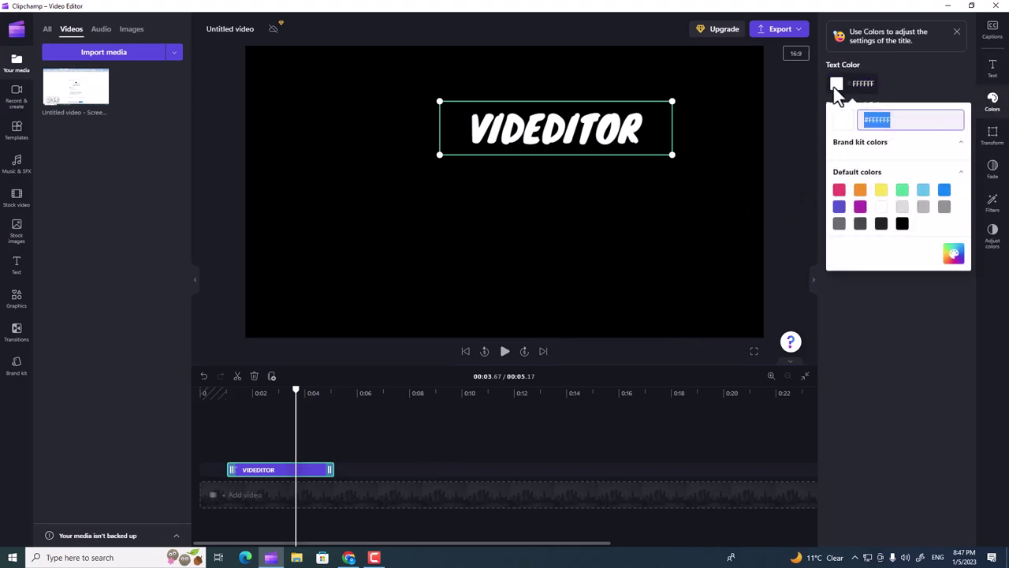
left_click(881, 209)
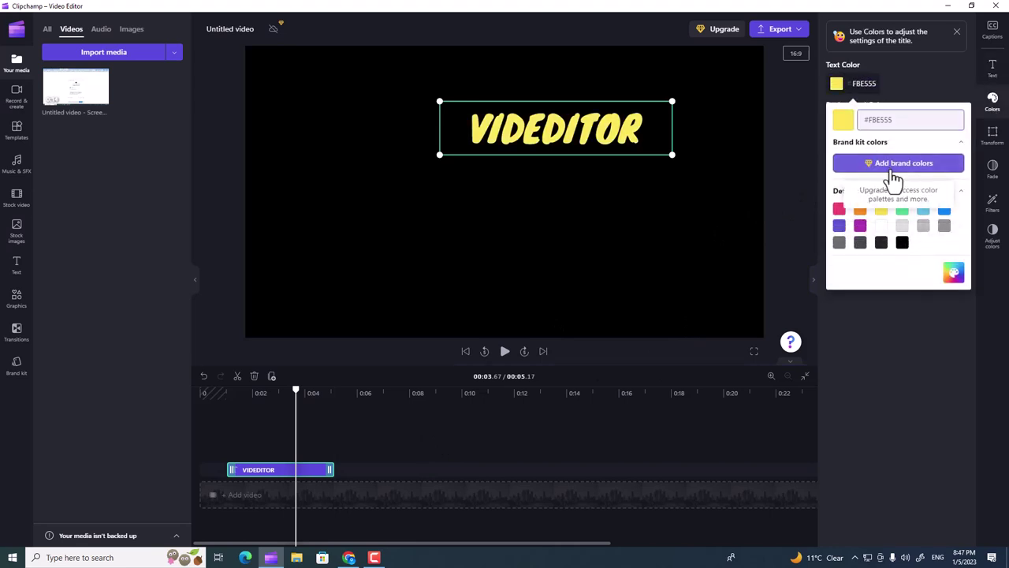
left_click(954, 273)
left_click_drag(939, 148, 984, 133)
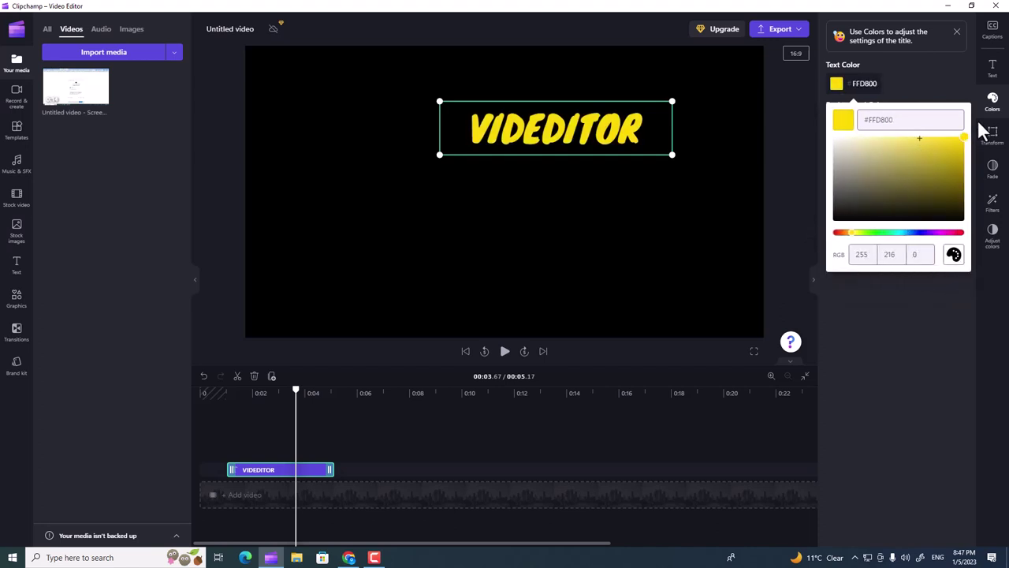
left_click(880, 438)
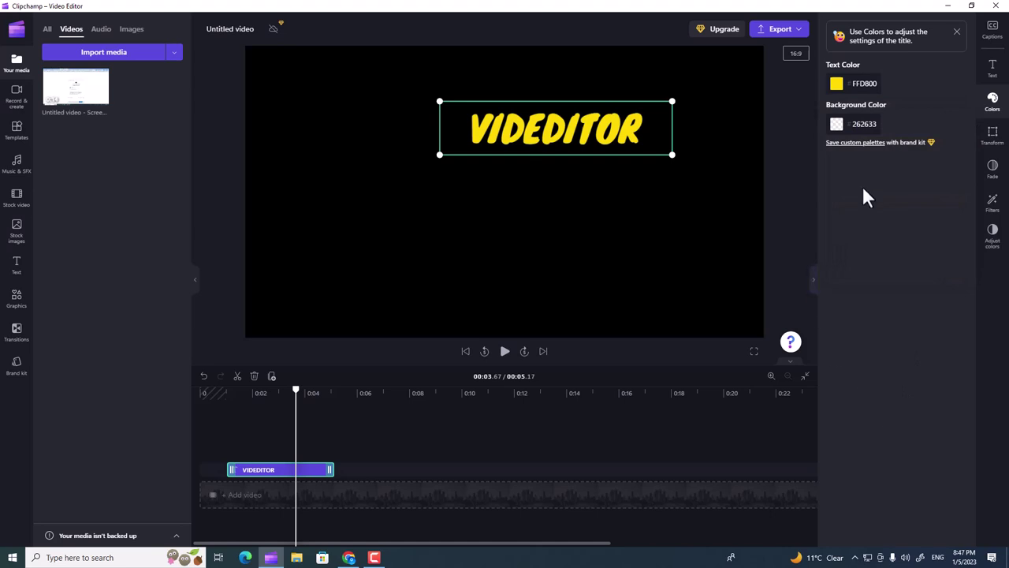
Position the VIDEDITOR title in the center of the frame
left_click(991, 136)
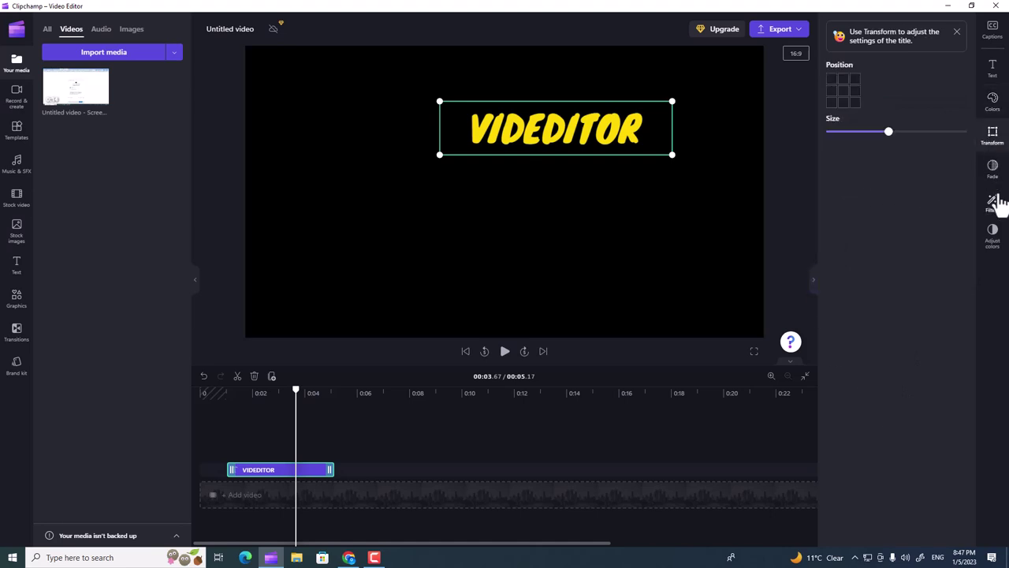
left_click(855, 92)
left_click(844, 93)
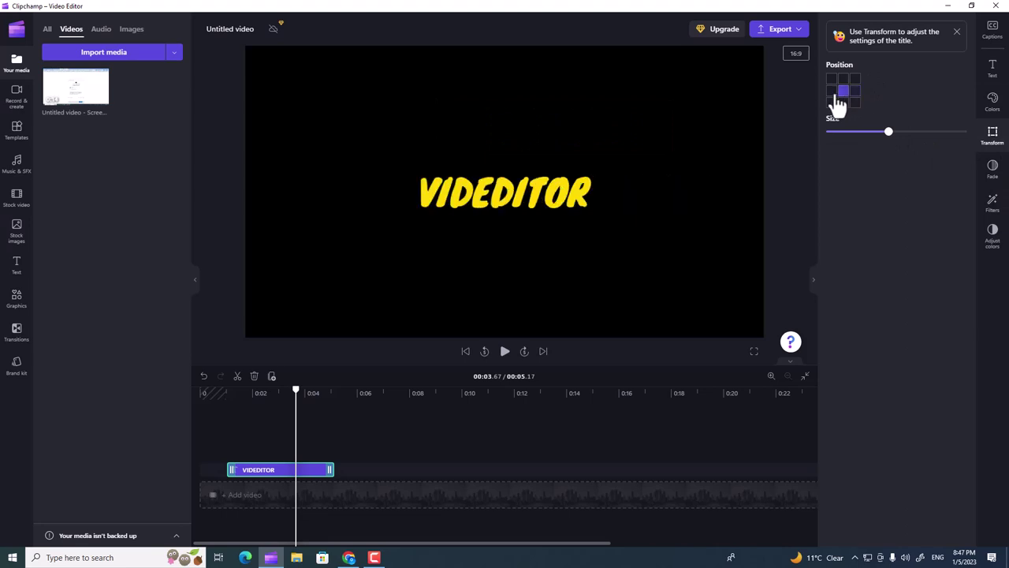
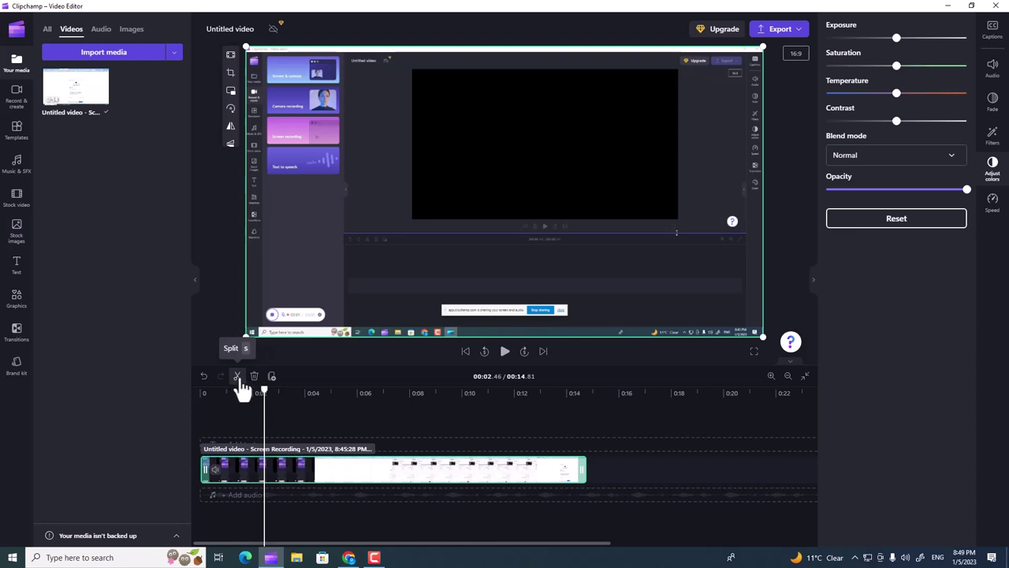
Split the selected screen recording at about 2.46 seconds
left_click(237, 376)
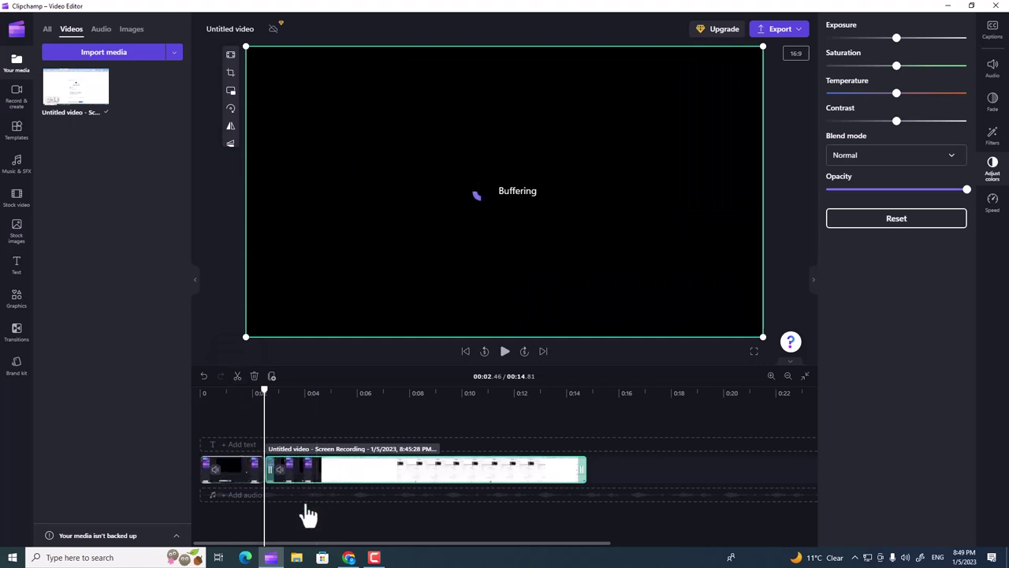
left_click(305, 509)
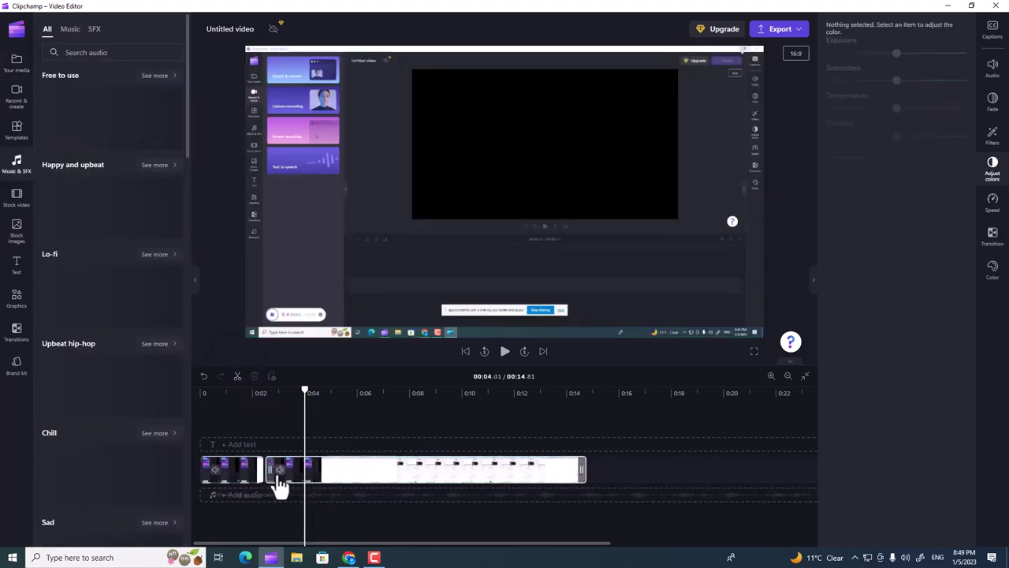
Add a transition between the two recording clips, trying both Barn doors styles before choosing Thirds
left_click(279, 484)
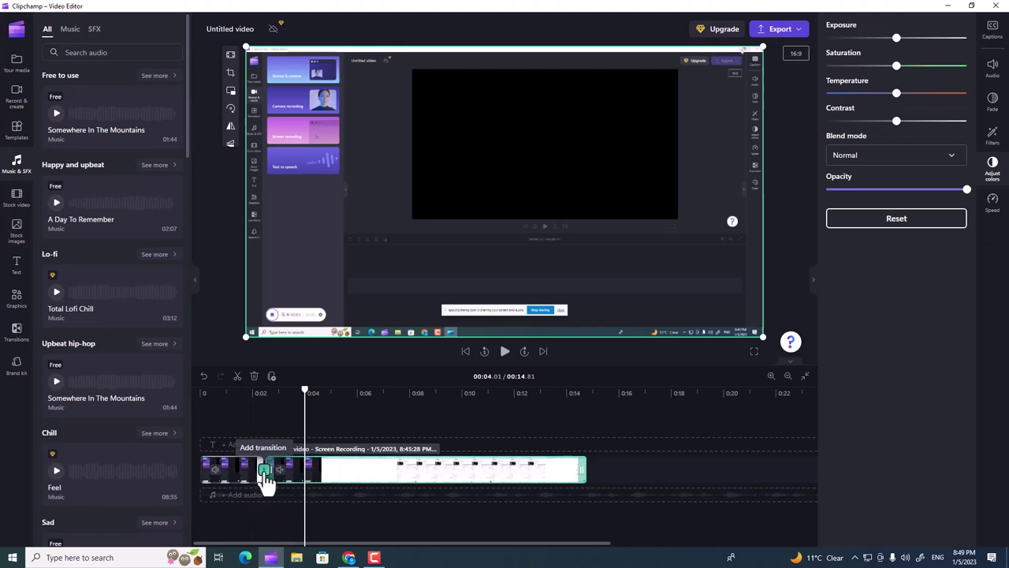
left_click(265, 471)
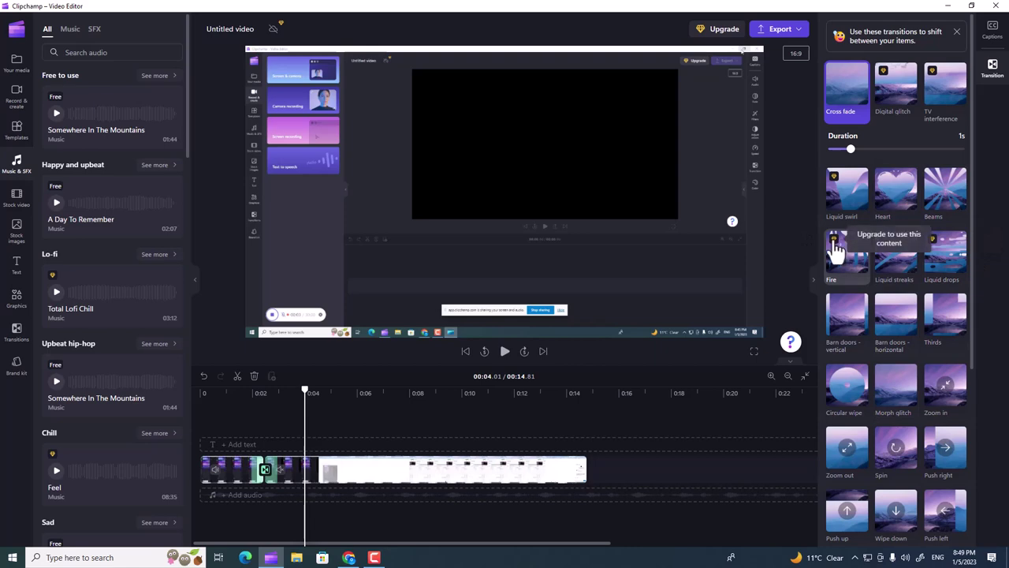
left_click(844, 332)
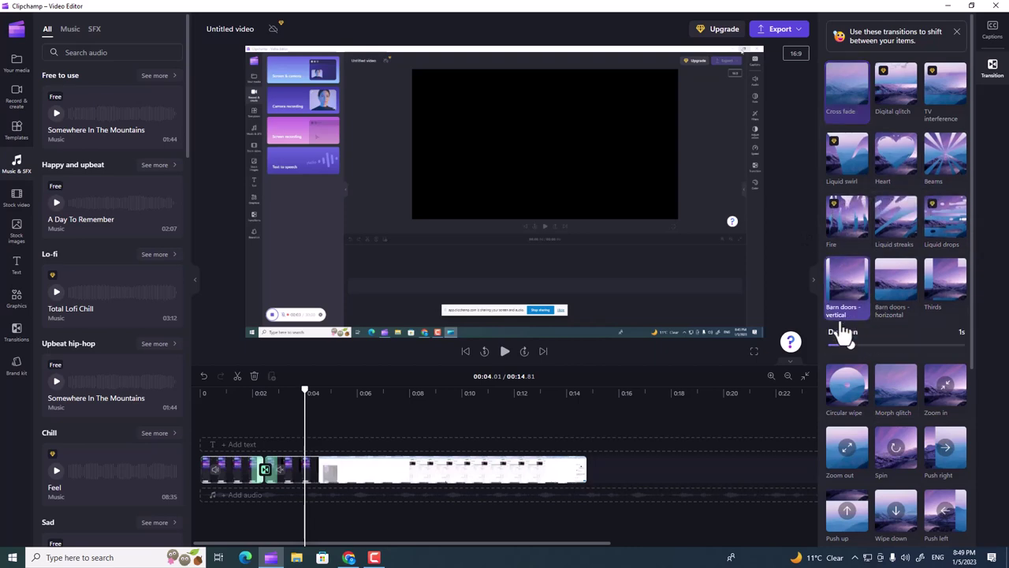
left_click(884, 290)
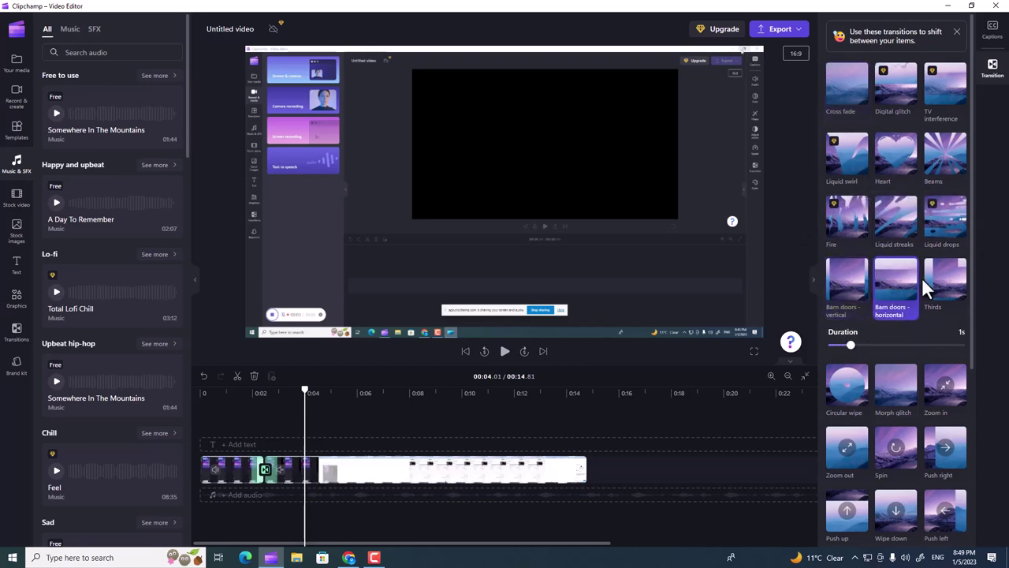
left_click(942, 287)
Detach the audio from the second recording clip and dismiss the downloads notice
left_click(350, 478)
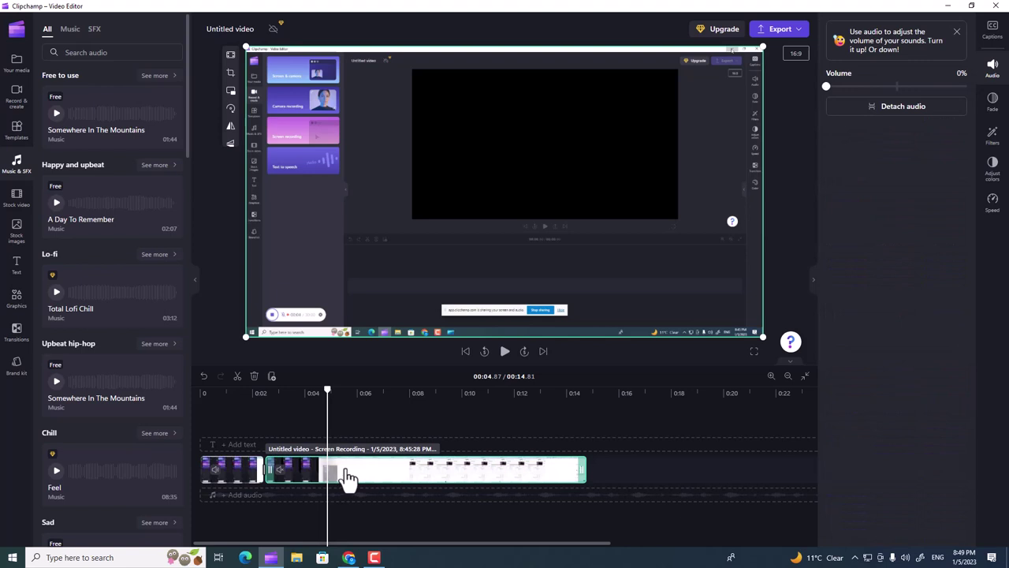
left_click(886, 118)
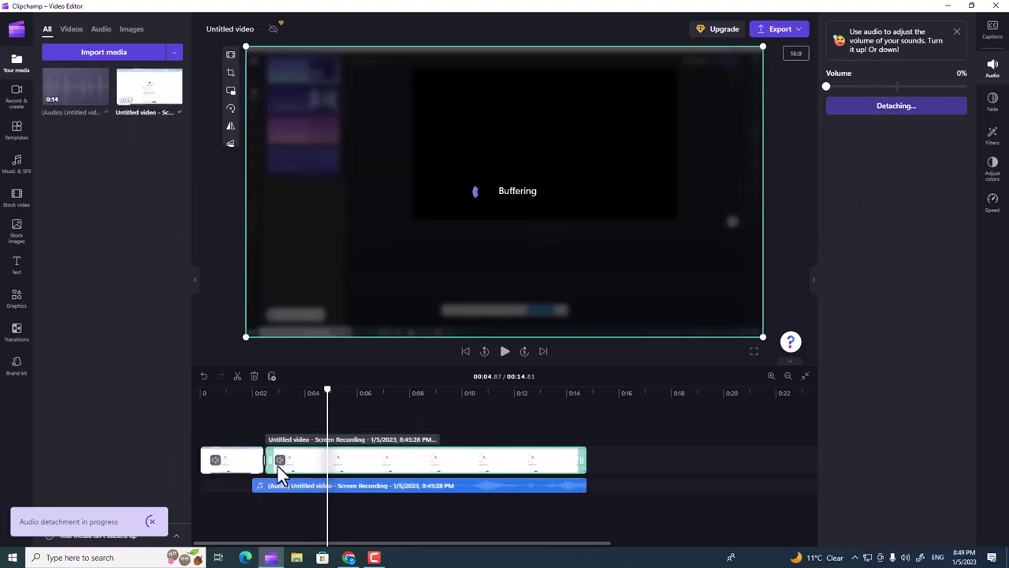
left_click(339, 478)
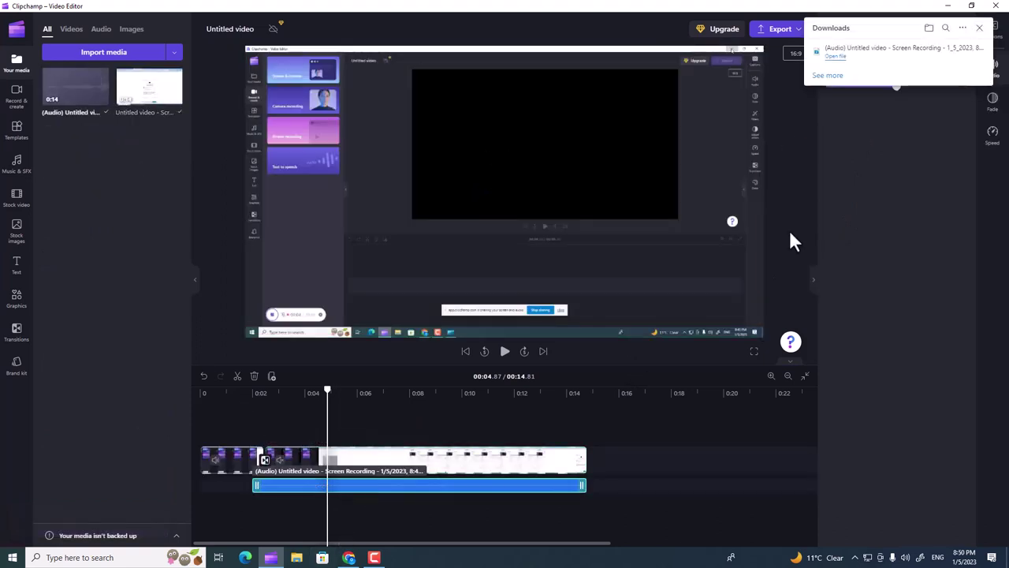
left_click(979, 29)
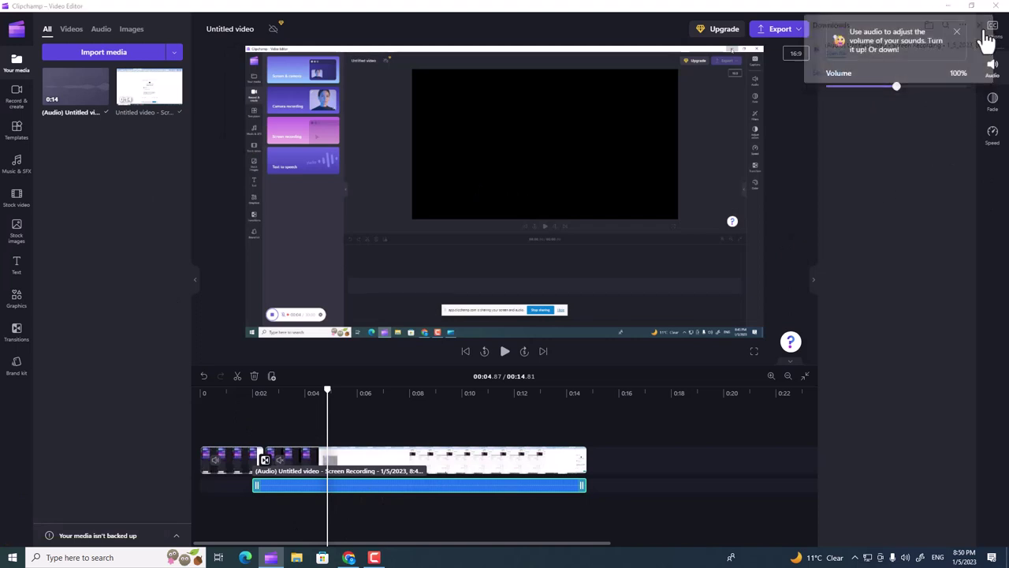
Check the fade and speed settings available for the detached audio clip
left_click(987, 110)
left_click(991, 134)
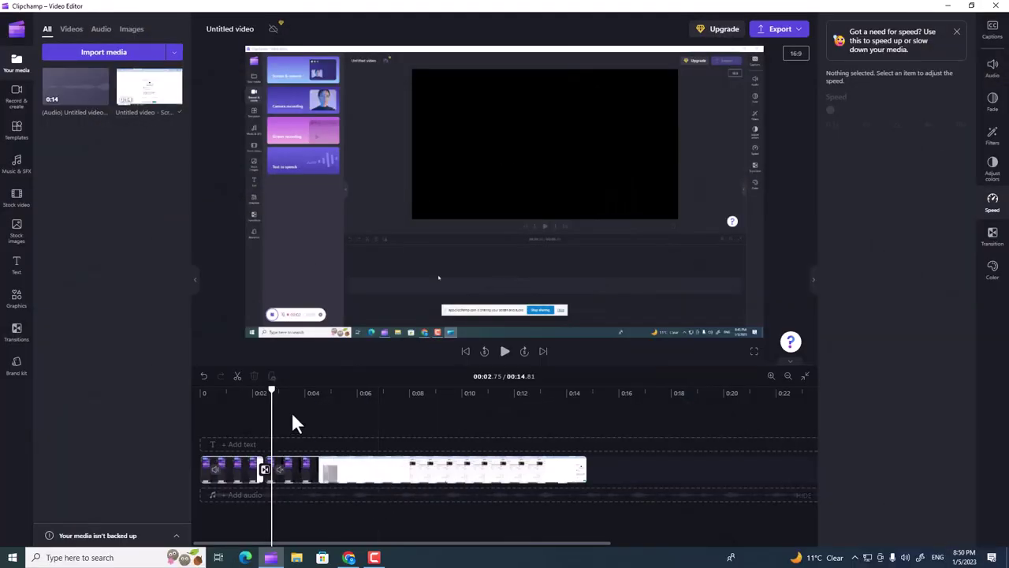
Look over the picture-in-picture options of the second recording clip, and delete that clip from the timeline
left_click_drag(270, 386, 331, 393)
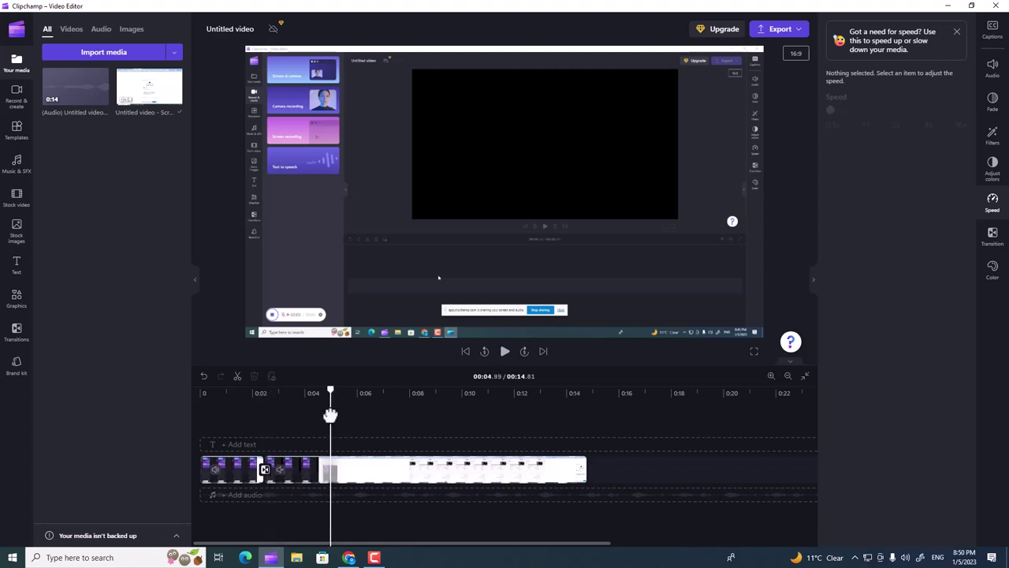
left_click(355, 481)
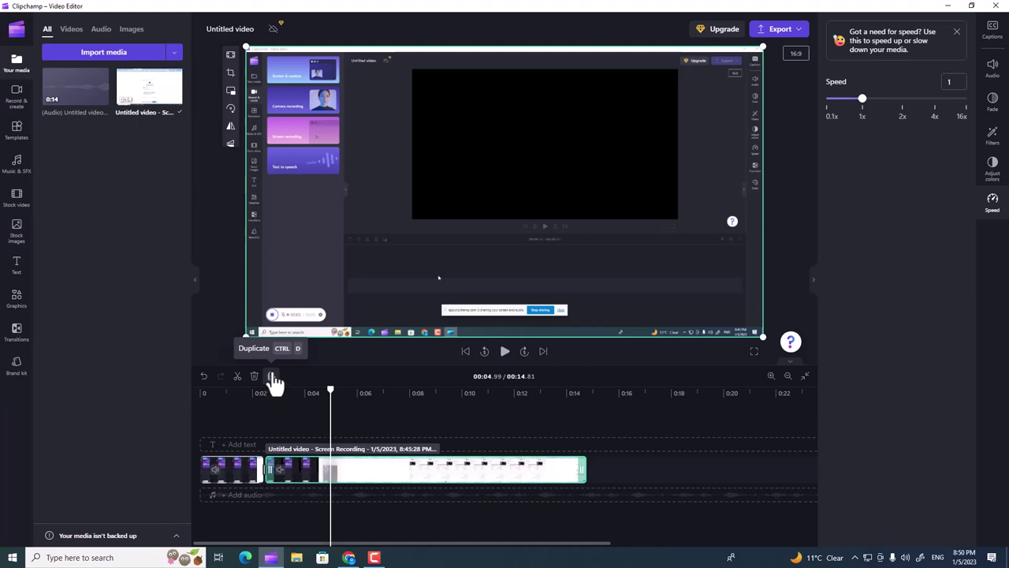
left_click(235, 100)
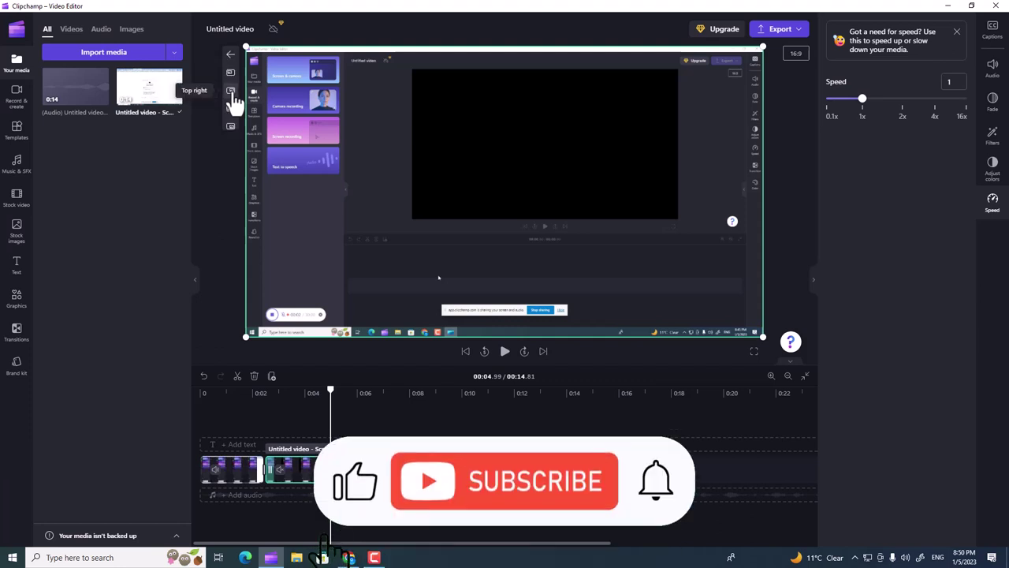
key("Delete")
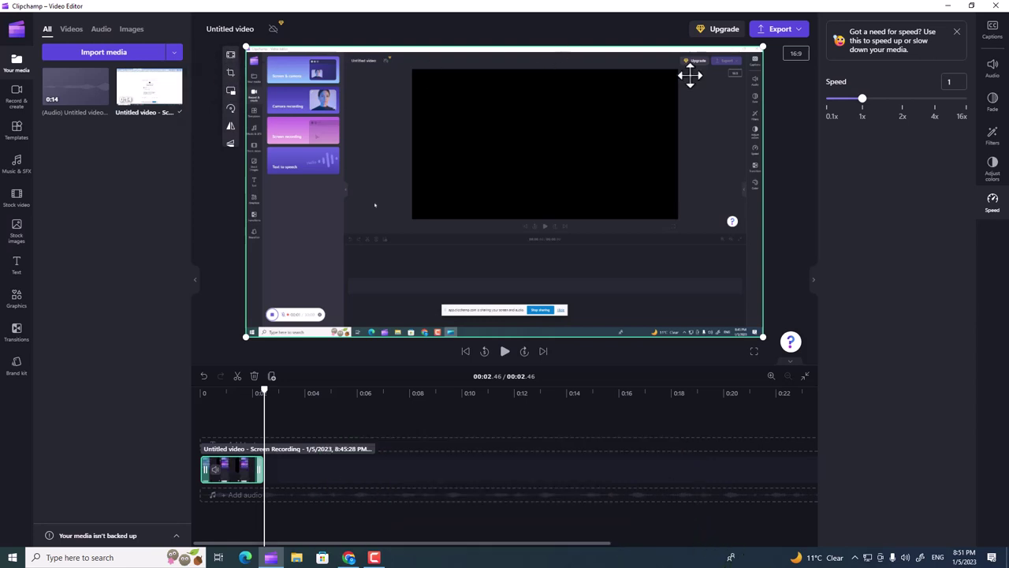
View the aspect ratio choices, and browse the template categories, including the Quotes templates
left_click(803, 62)
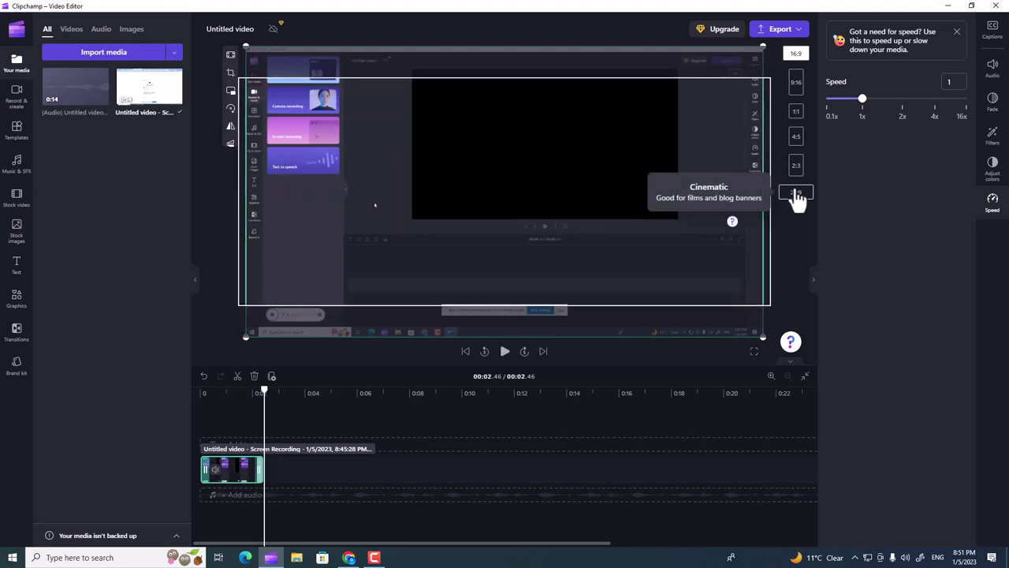
left_click(17, 107)
left_click(21, 134)
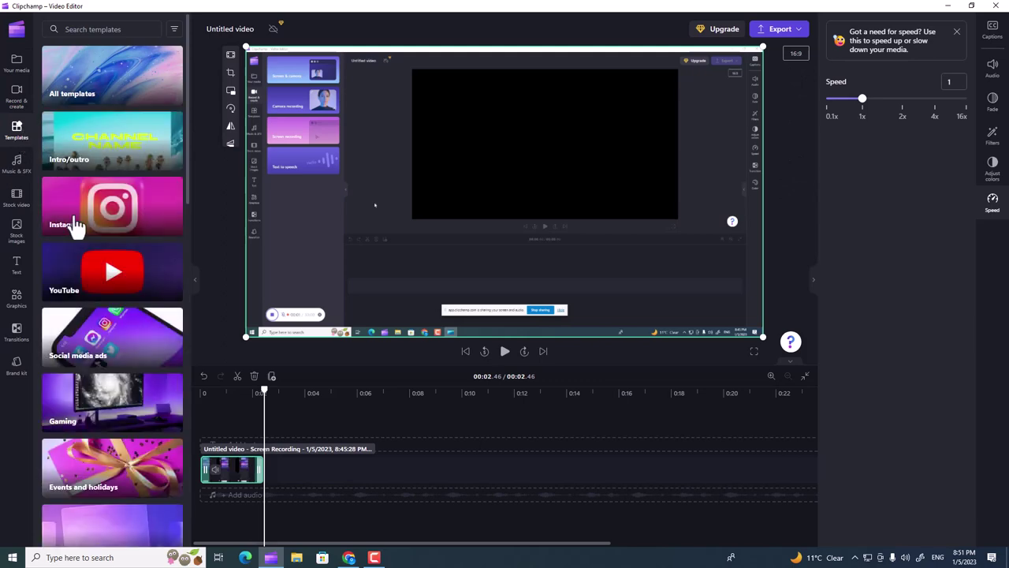
scroll(133, 311, "down", 2)
scroll(133, 311, "down", 10)
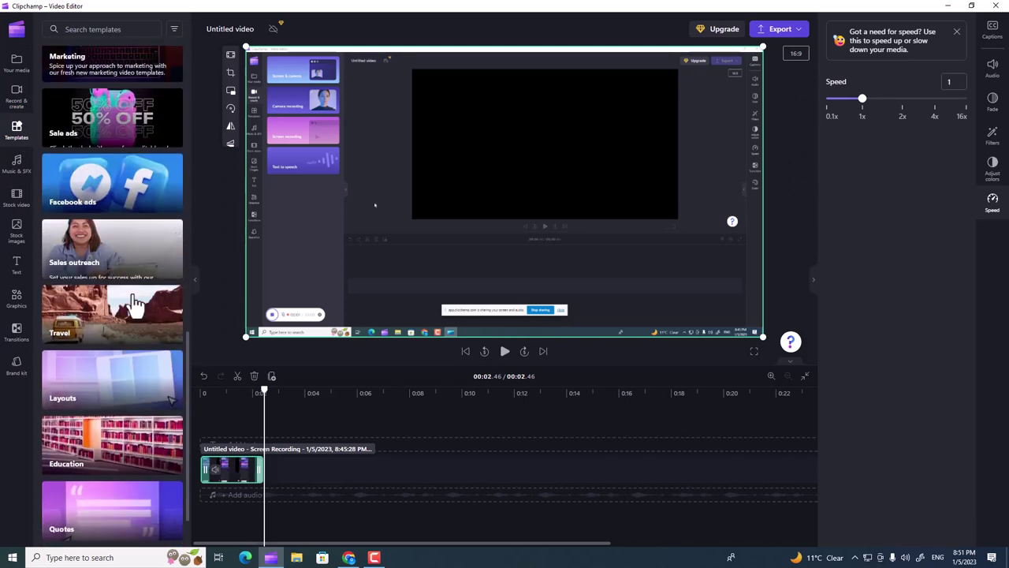
scroll(134, 303, "down", 4)
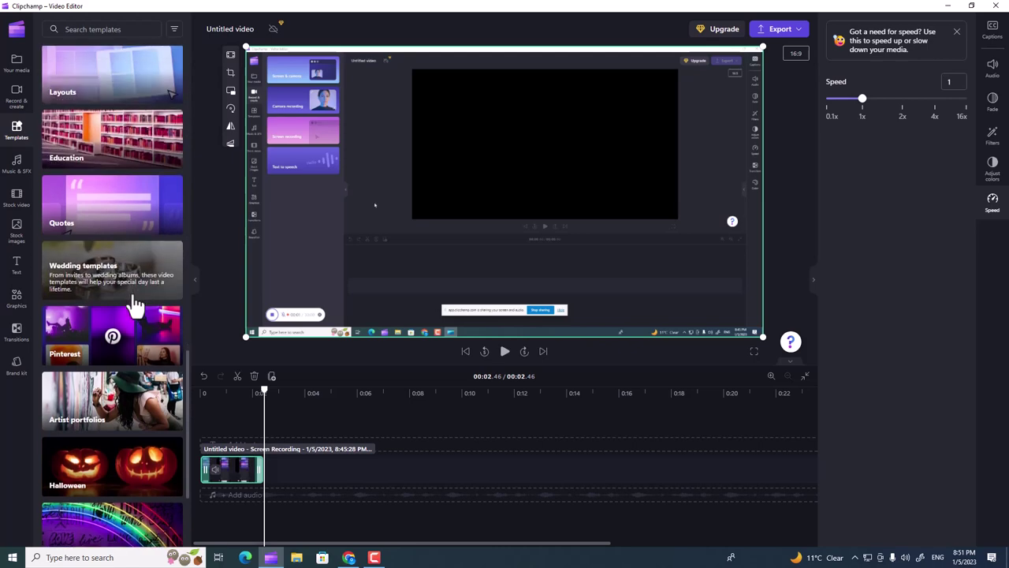
left_click(126, 198)
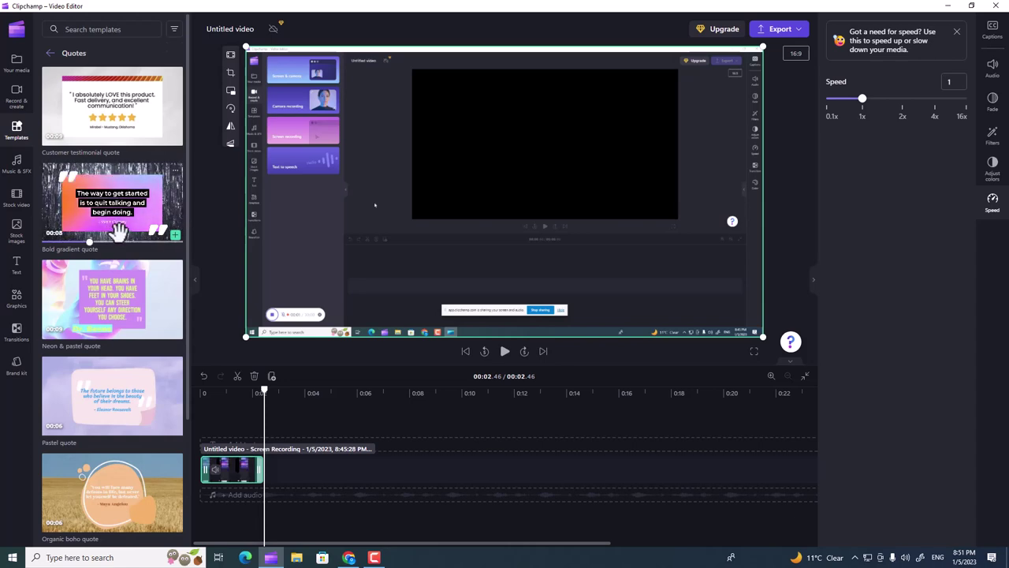
left_click(120, 214)
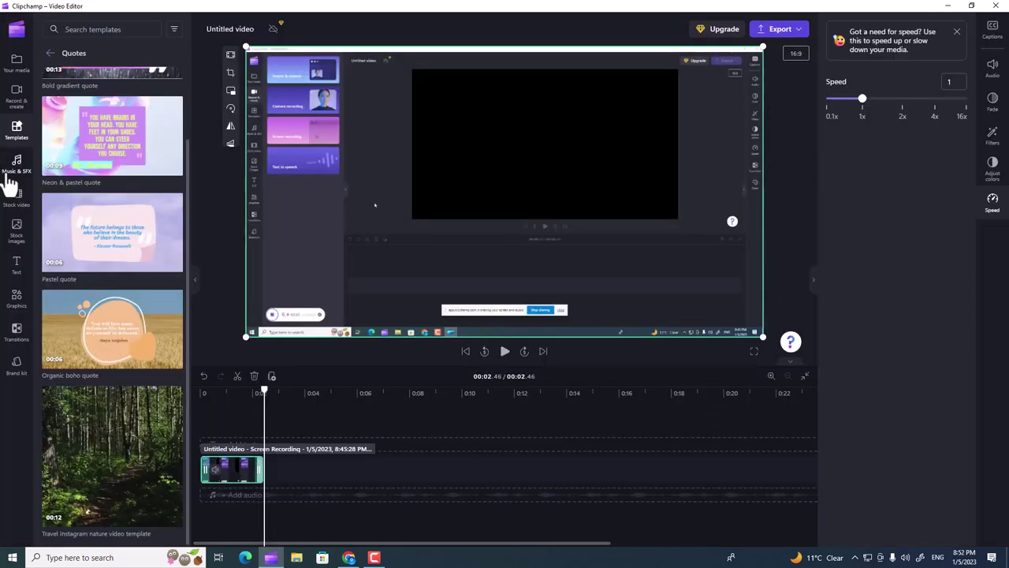
Browse the music and sound effects, stock video, stock image and text libraries
left_click(15, 168)
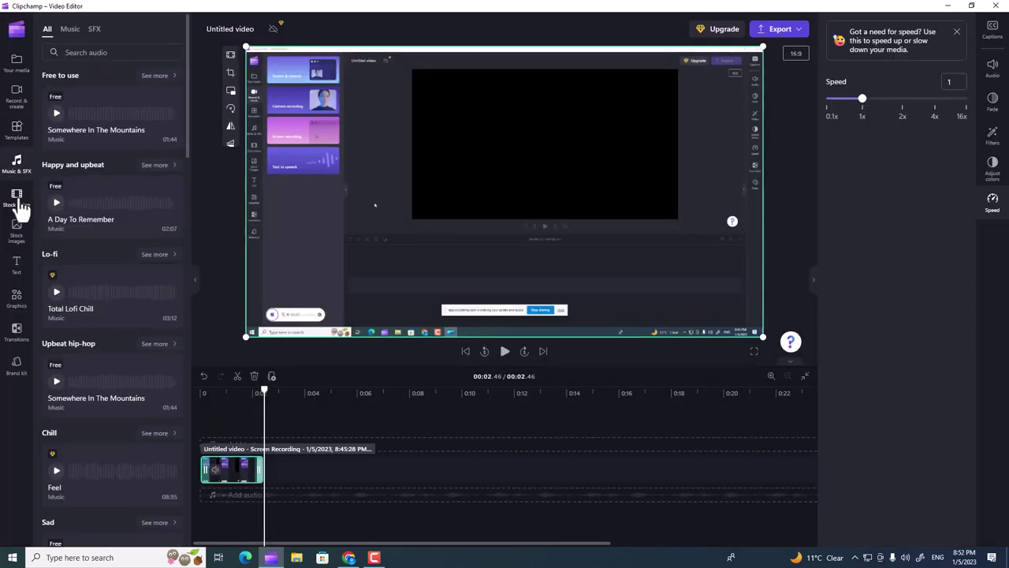
left_click(71, 32)
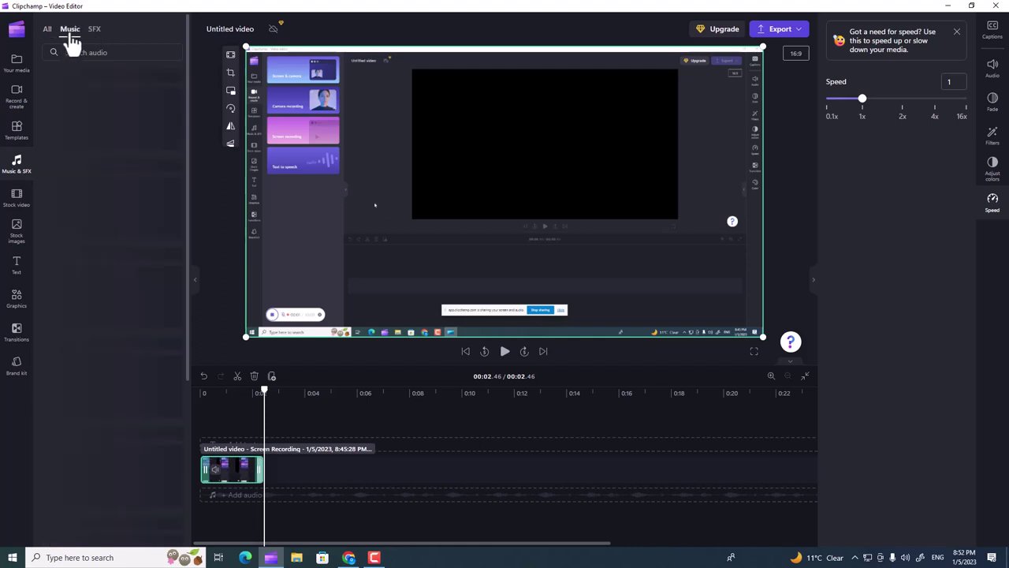
left_click(17, 201)
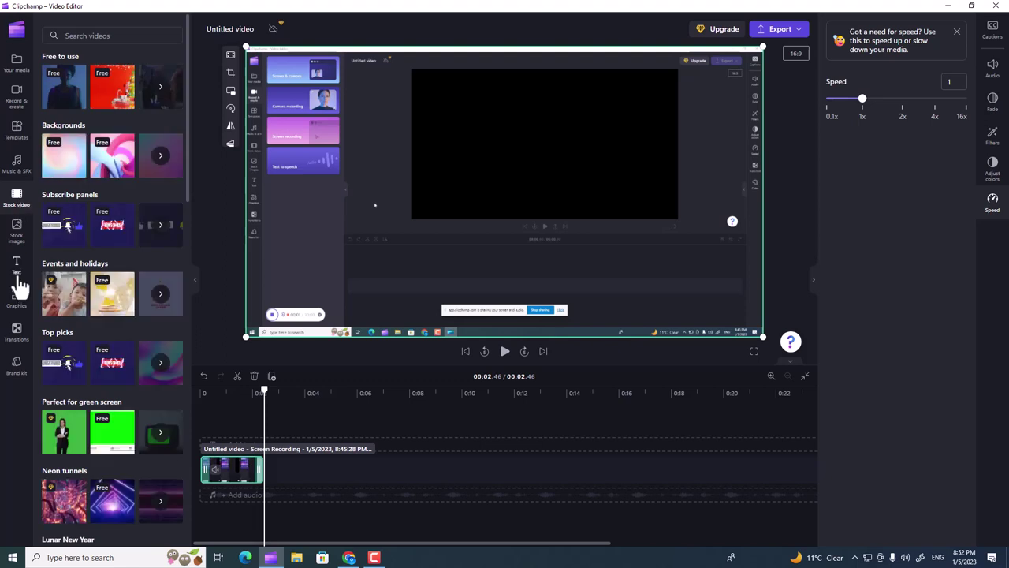
left_click(23, 245)
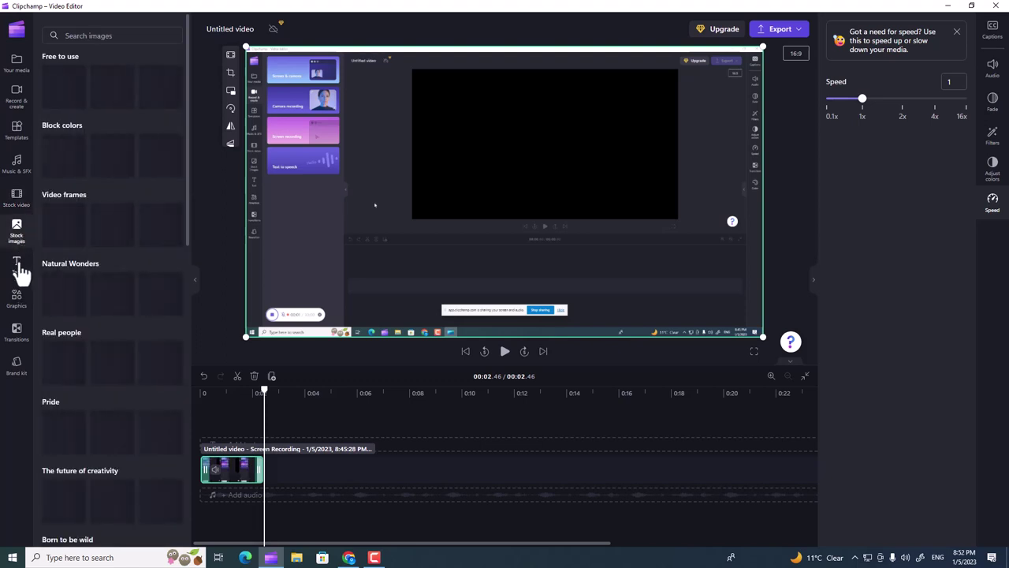
left_click(19, 270)
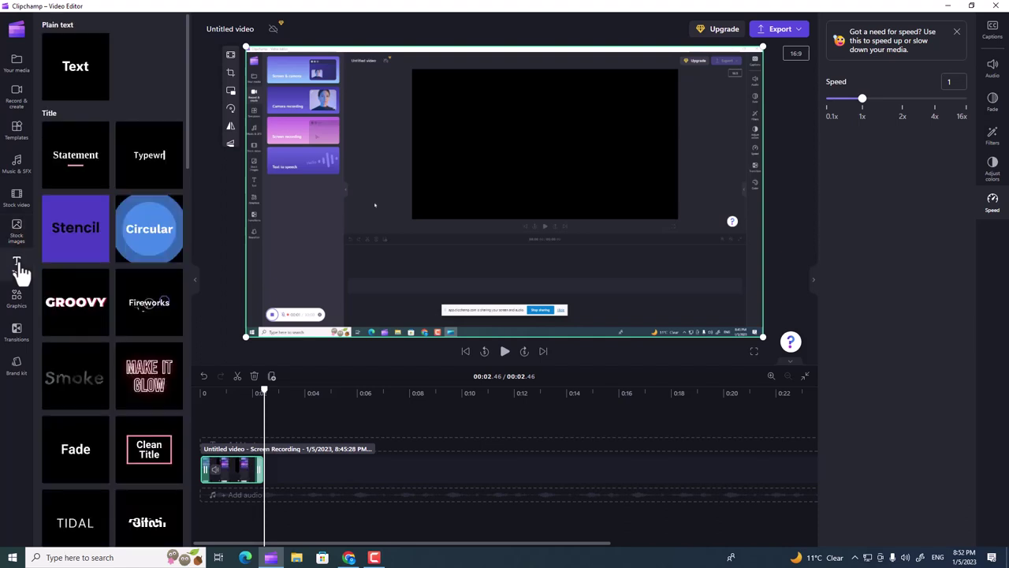
Browse the Subscribe stickers among the graphics and preview the details of the Hindi Subscribe sticker
left_click(20, 301)
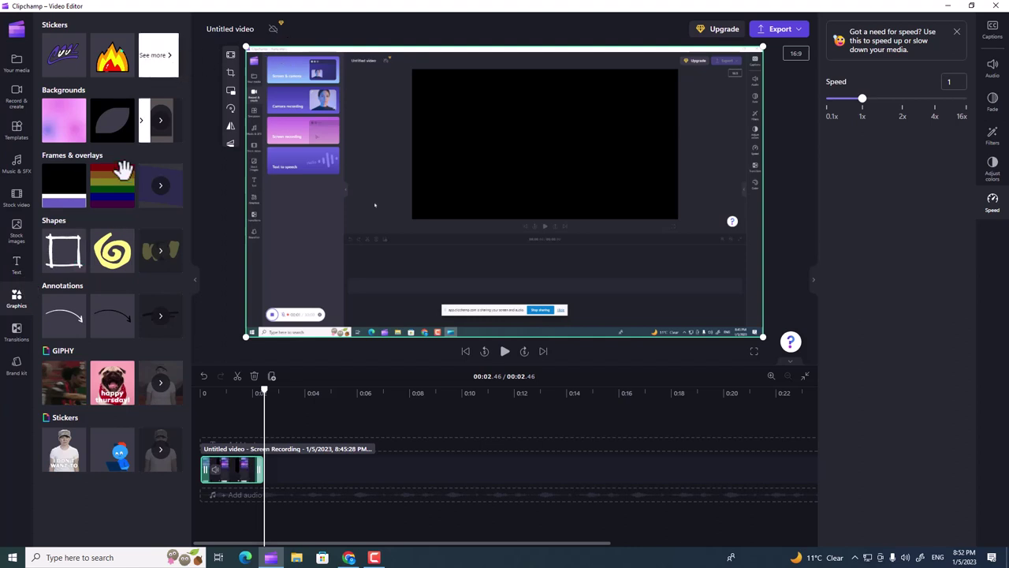
left_click(162, 56)
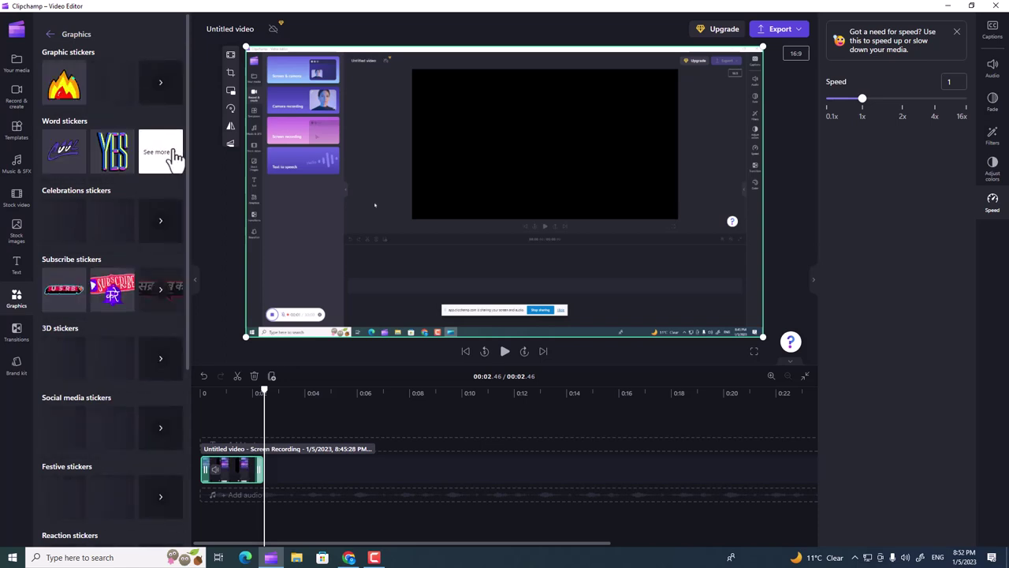
left_click(168, 288)
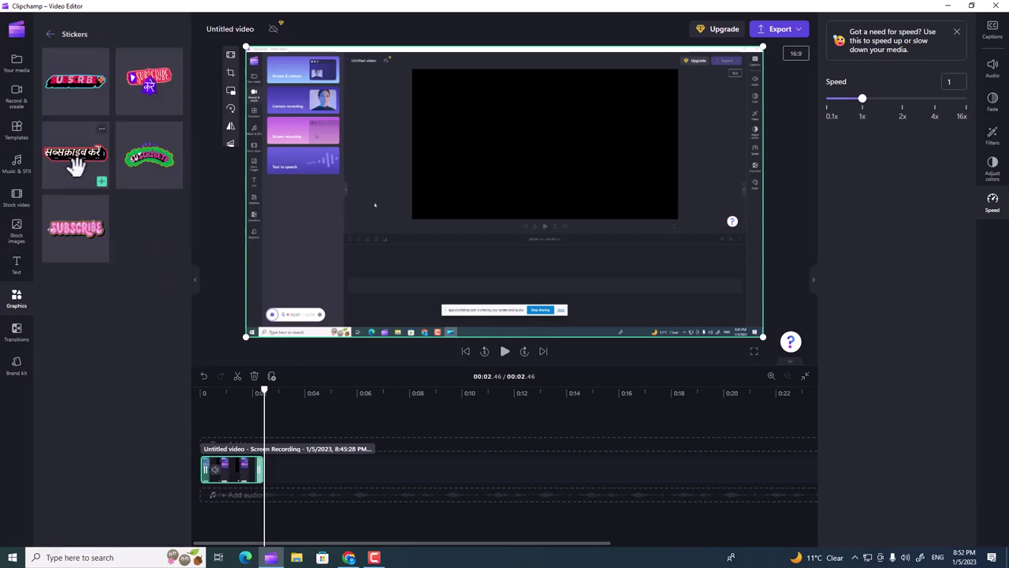
left_click(77, 164)
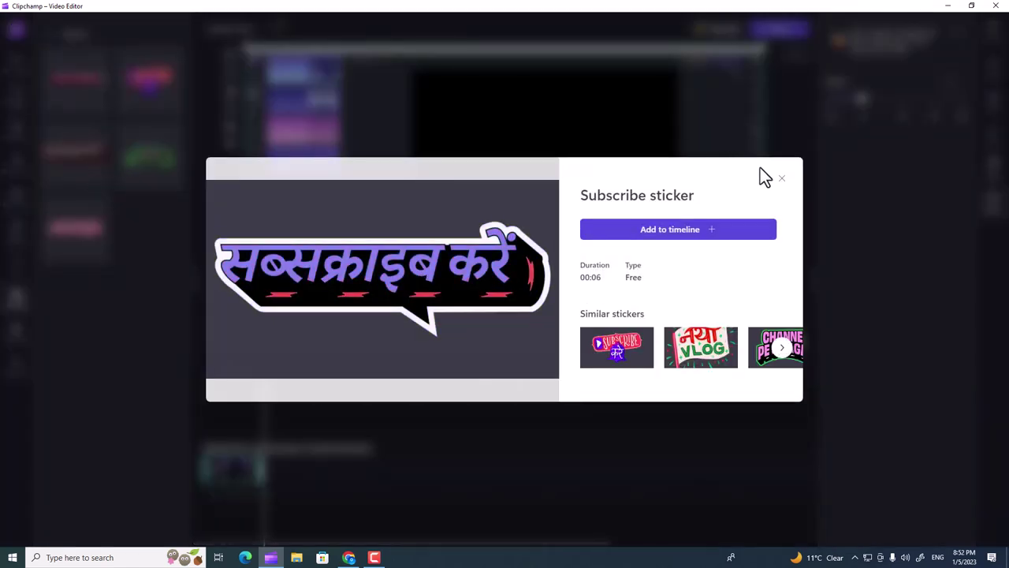
left_click(776, 180)
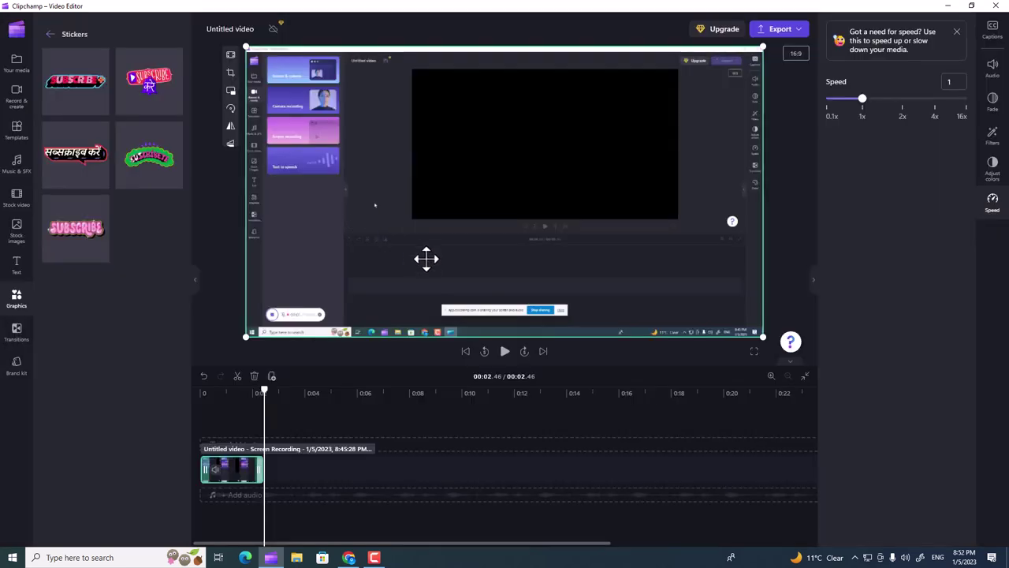
Add the Diwali Ki Shubhkamnayein sticker from the Festive stickers to a track above the recording clip
left_click(49, 34)
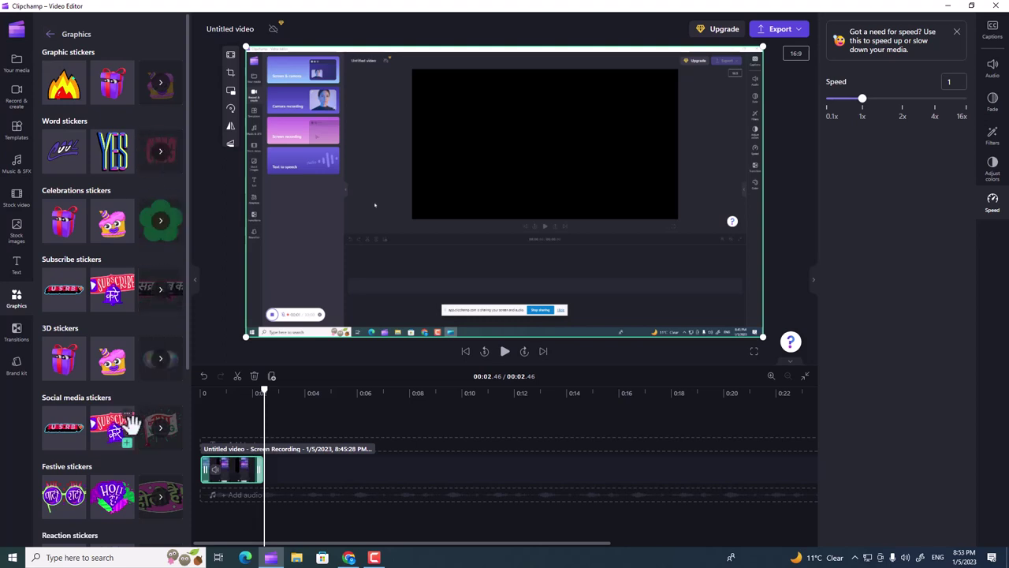
scroll(130, 425, "down", 1)
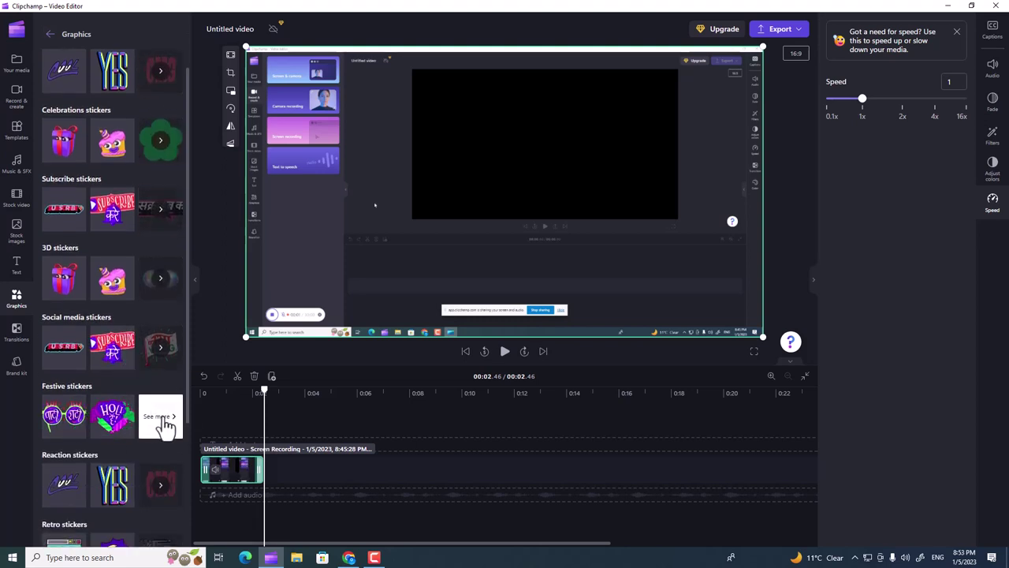
left_click(161, 418)
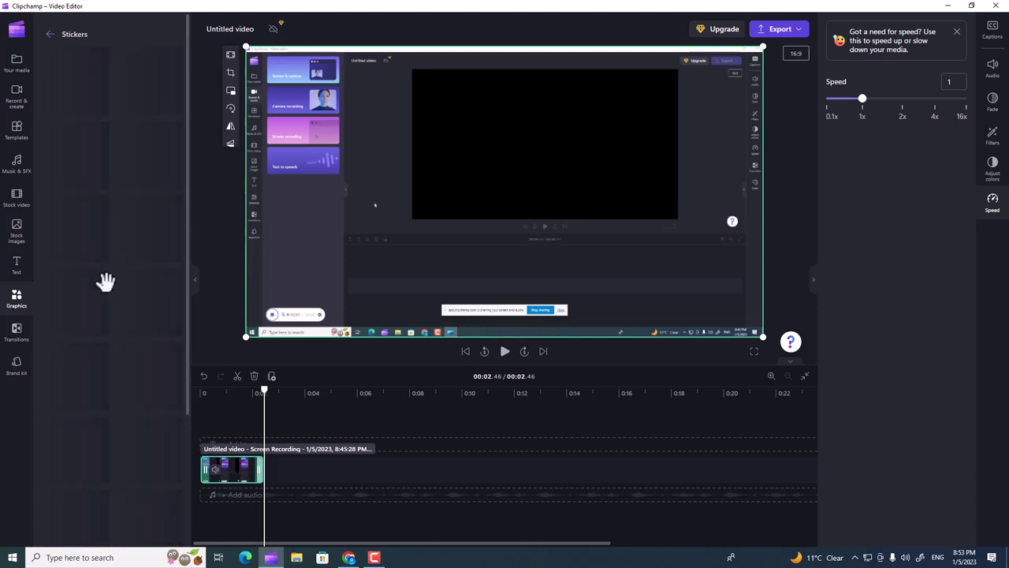
scroll(106, 281, "down", 3)
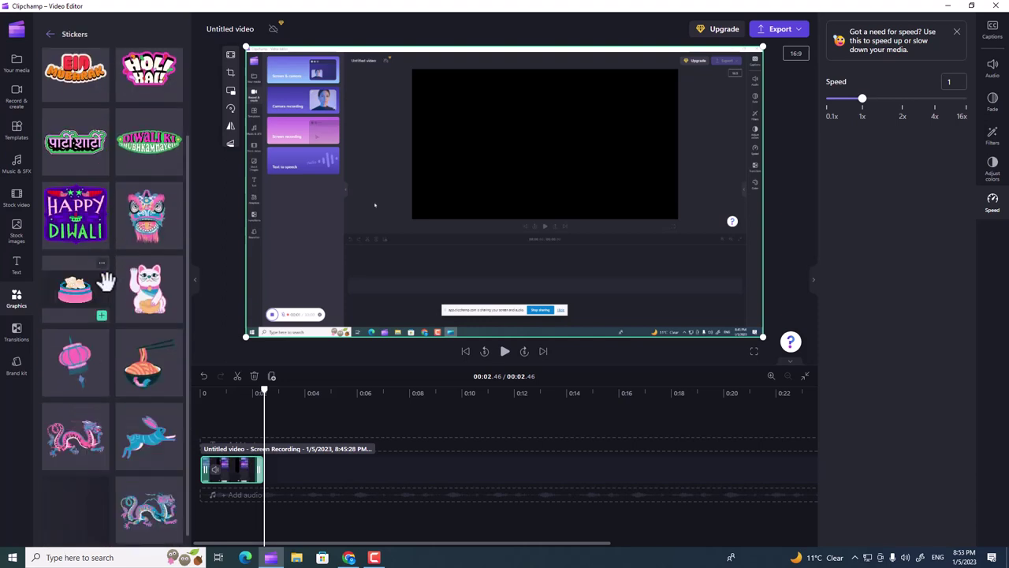
scroll(105, 281, "down", 1)
scroll(107, 280, "up", 3)
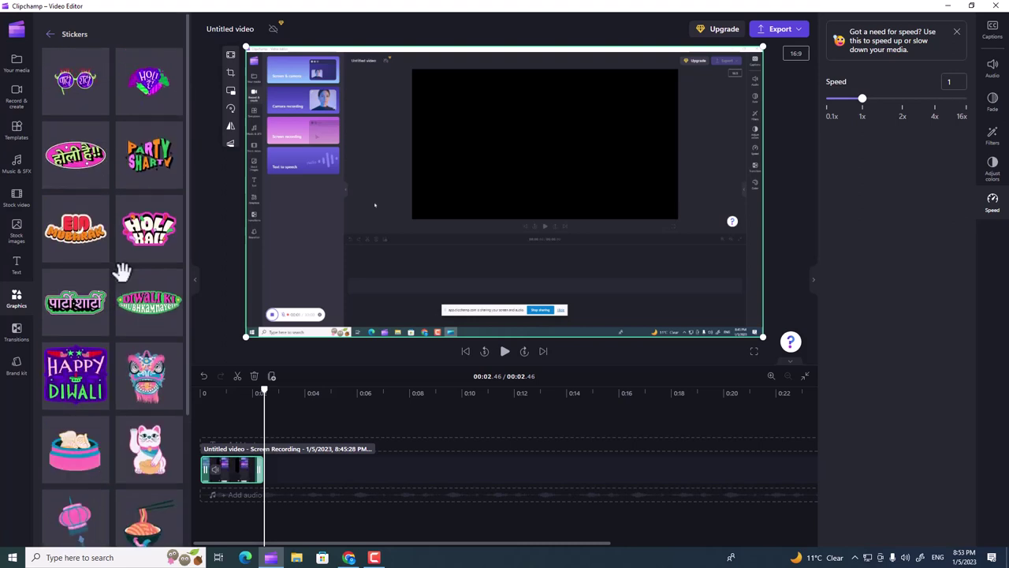
scroll(142, 228, "down", 2)
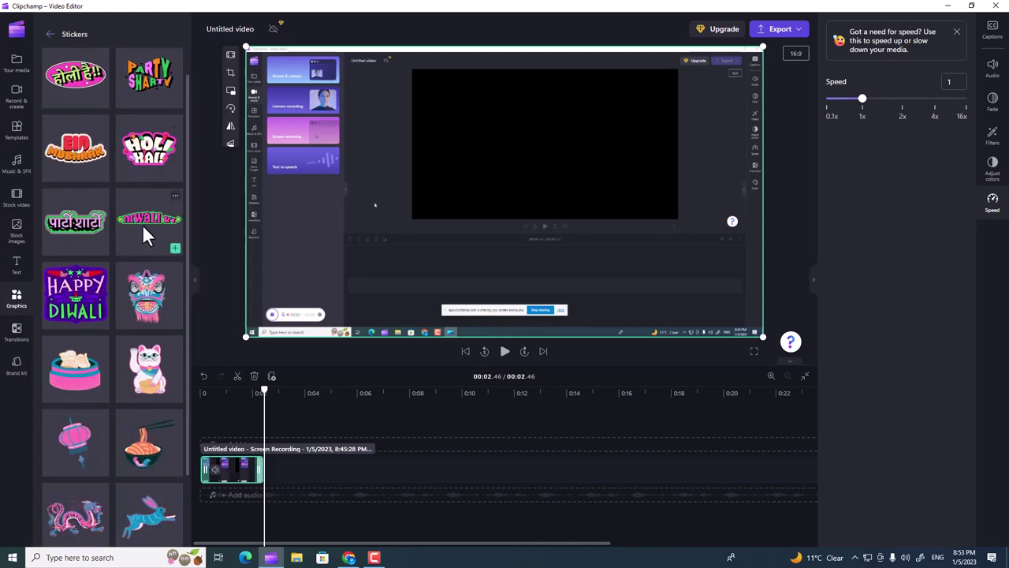
scroll(142, 224, "down", 2)
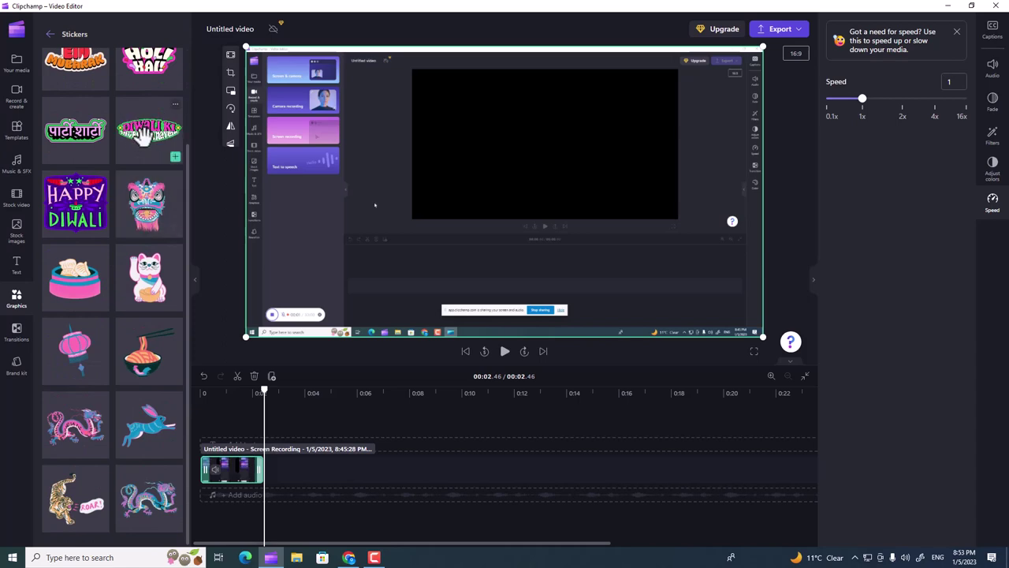
left_click_drag(144, 131, 272, 451)
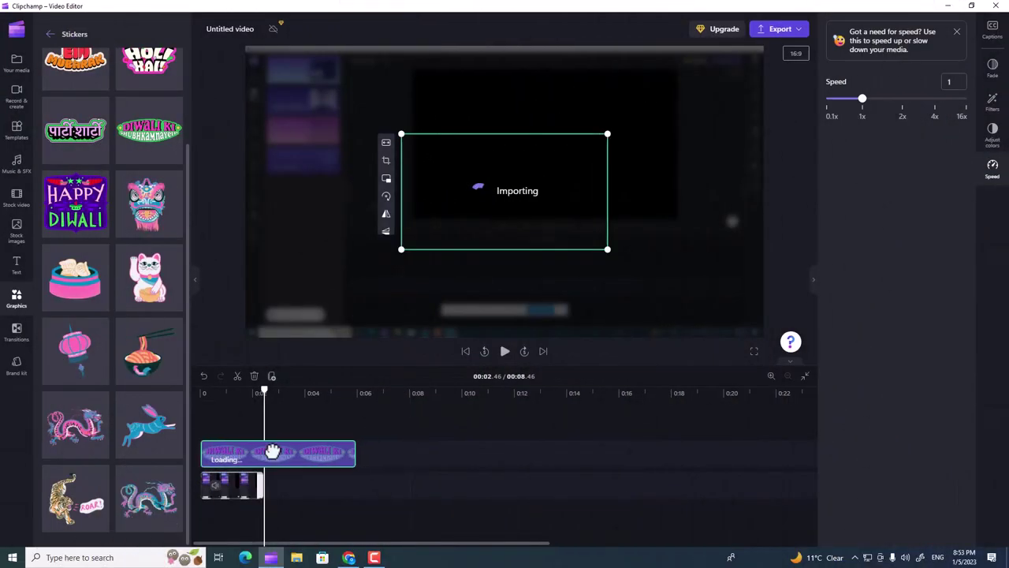
Move the Diwali sticker to the upper right of the frame and play the video from near its start
left_click(210, 392)
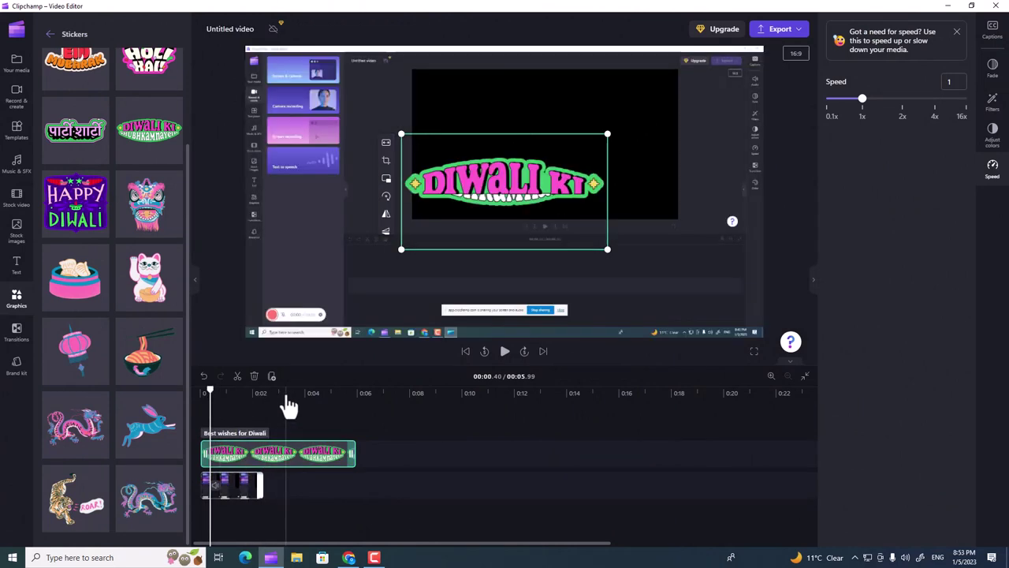
left_click_drag(512, 201, 575, 146)
left_click(504, 352)
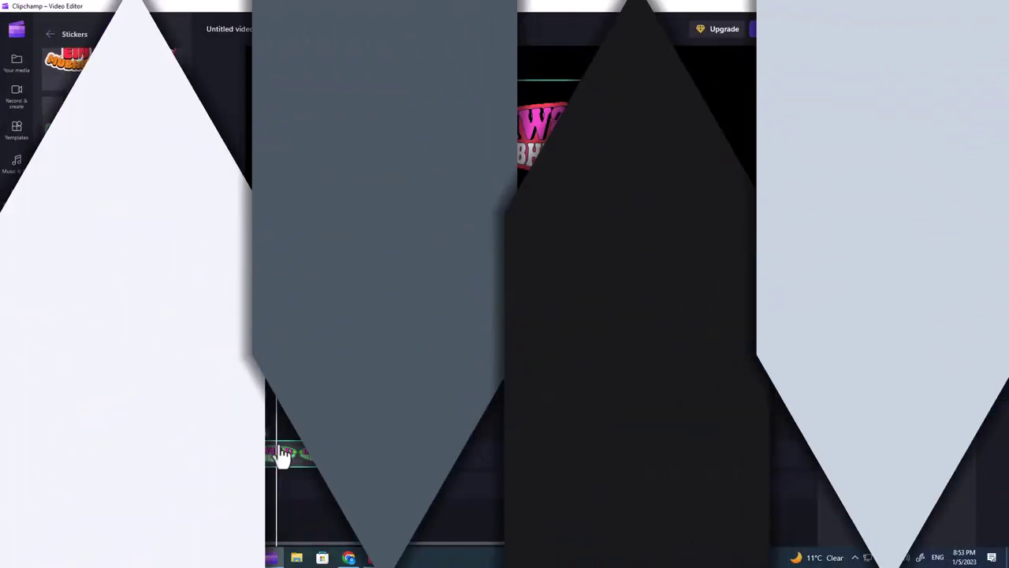
Delete the Diwali sticker from the timeline
left_click(287, 461)
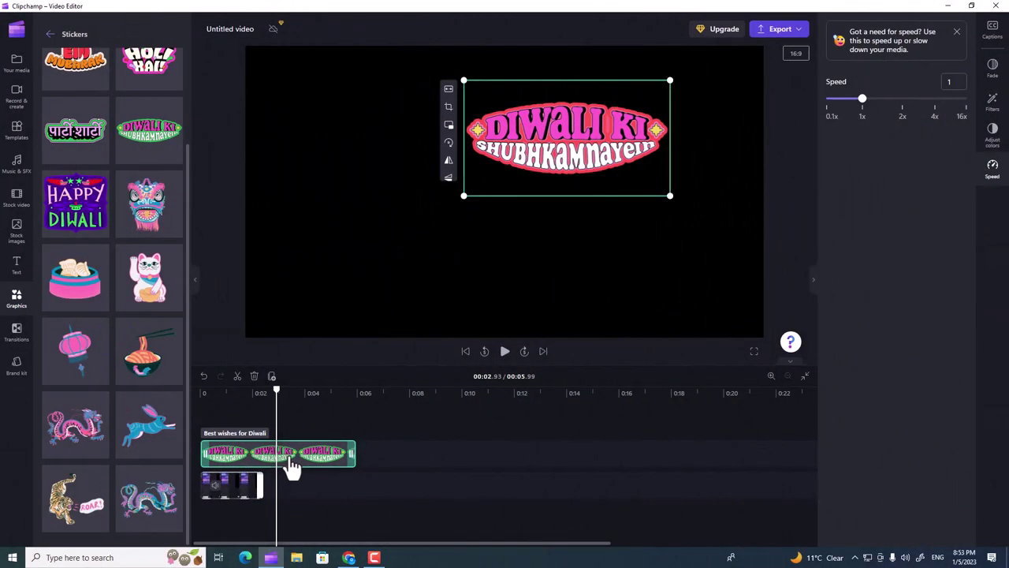
key("Delete")
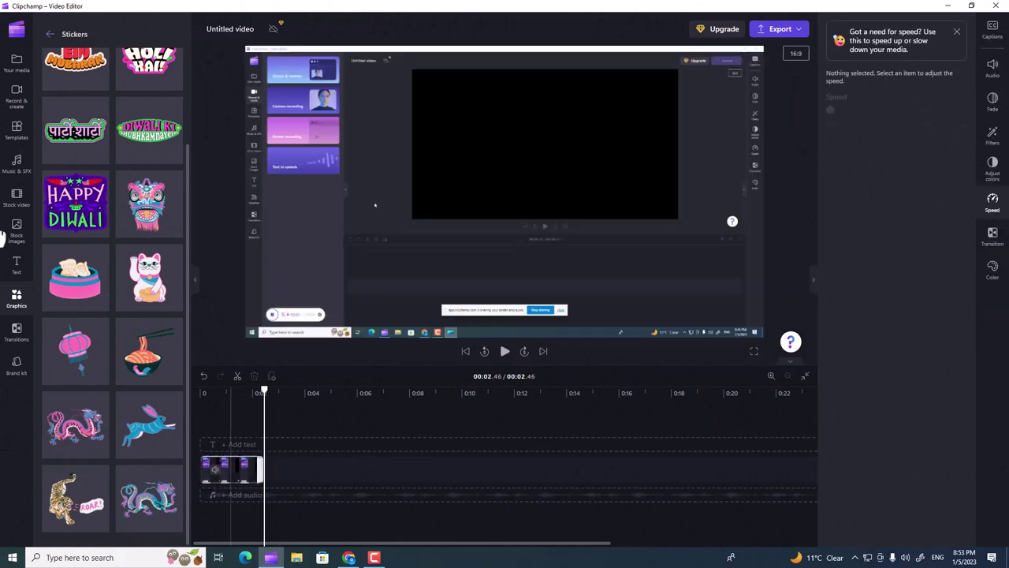
Look over the available transitions and the brand kit options for fonts, colors and logos
left_click(12, 336)
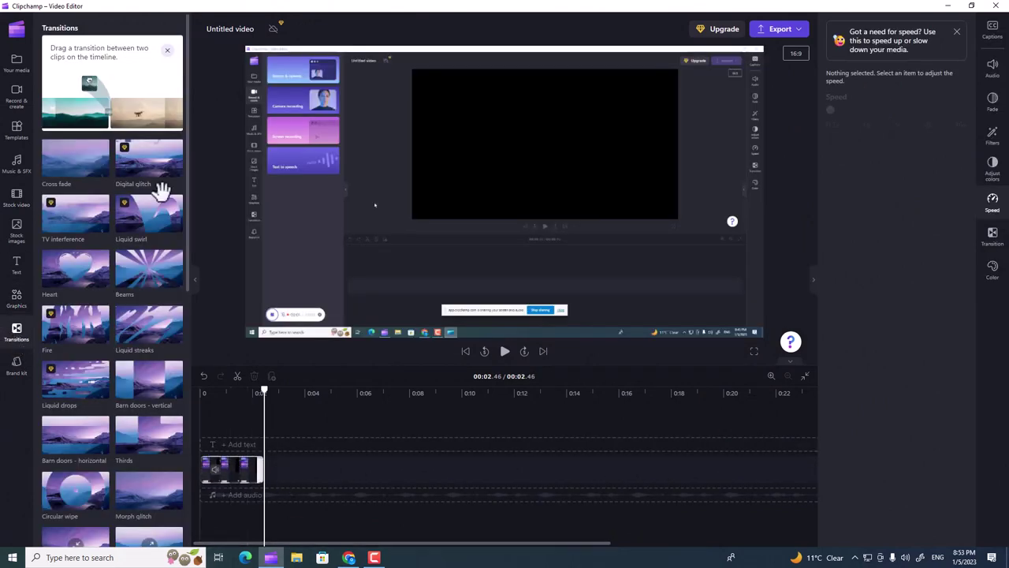
left_click(17, 376)
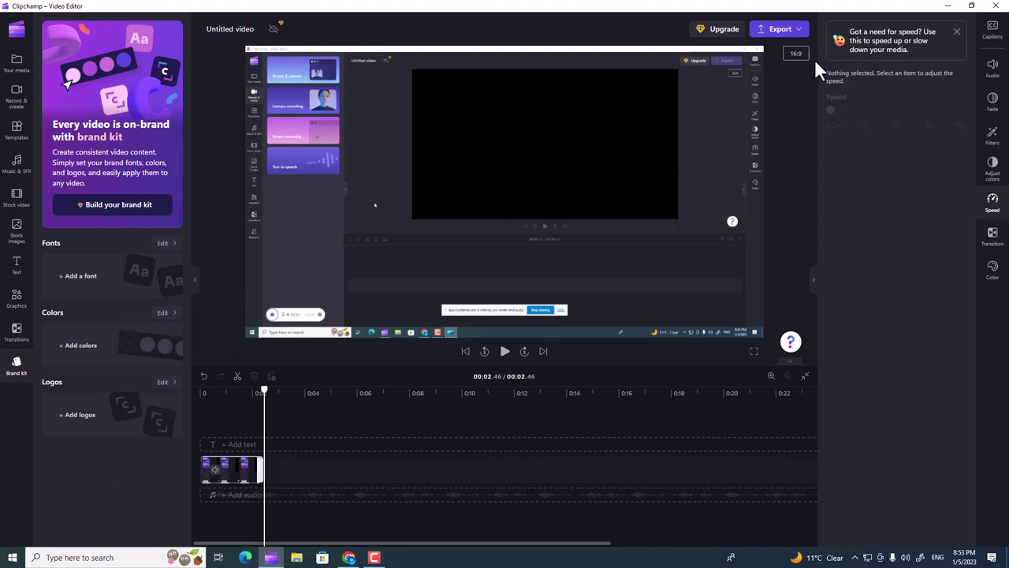
Export the video in 1080p quality
left_click(779, 32)
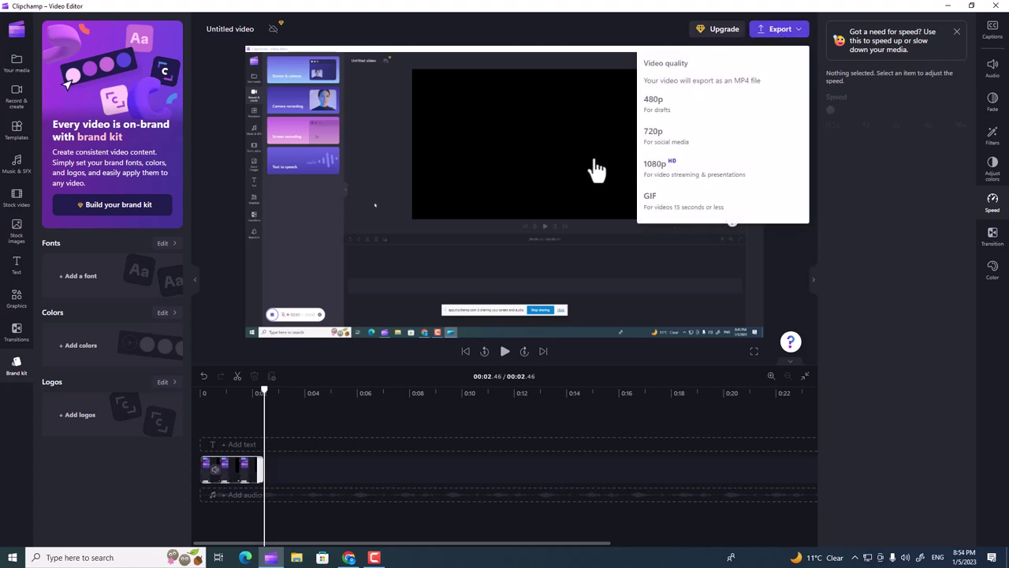
left_click(672, 177)
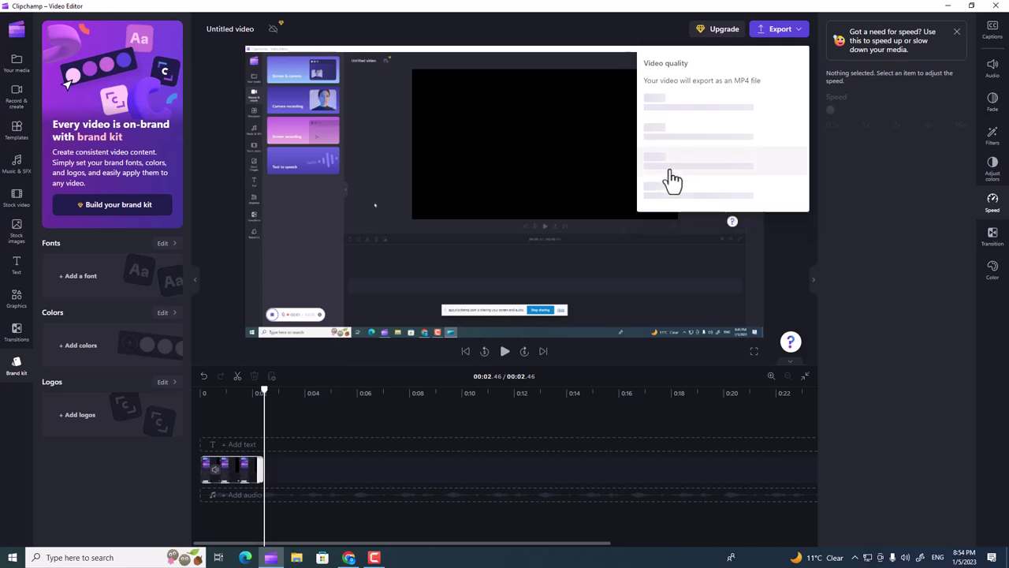